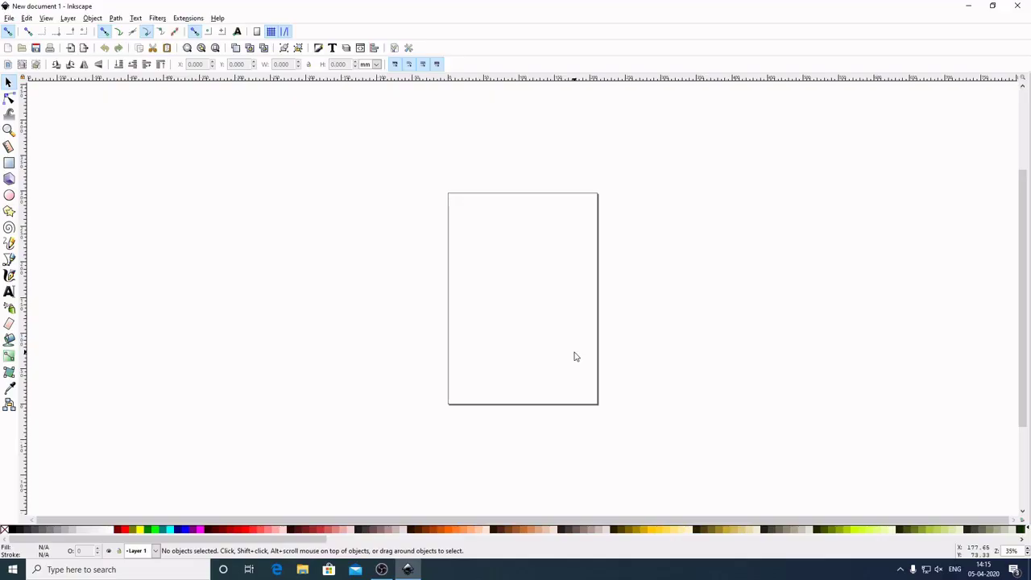
# Step: Set display units and page size units to px and hide the page border in Document Properties
pyautogui.click(8, 18)
pyautogui.click(49, 193)
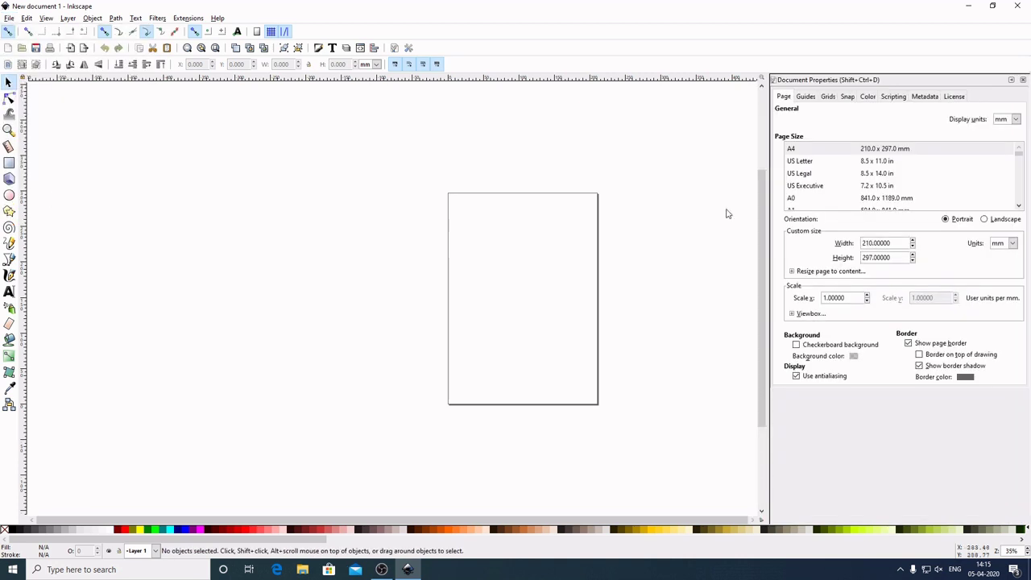
pyautogui.click(1016, 119)
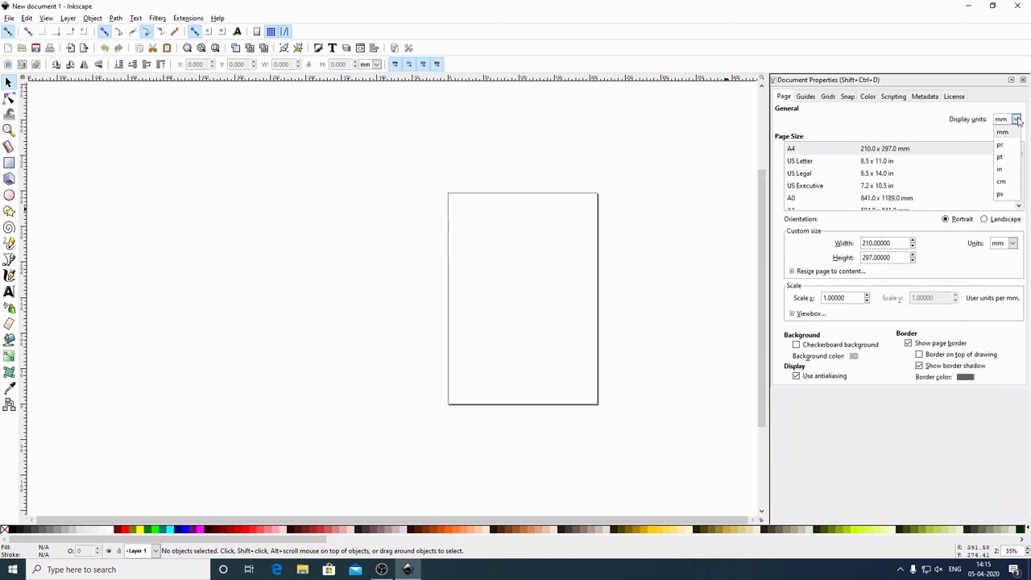
pyautogui.click(1006, 200)
pyautogui.click(1012, 242)
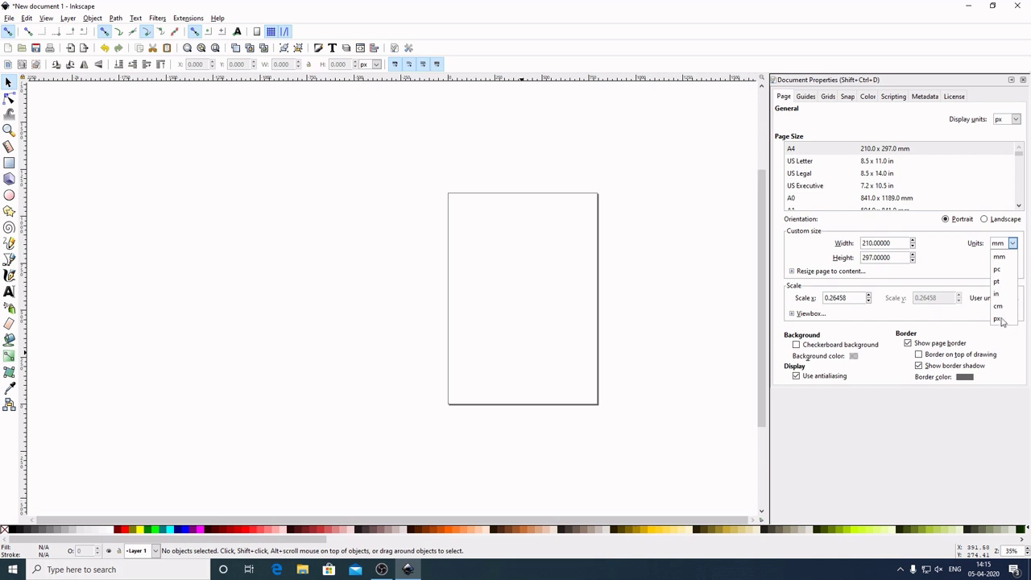
pyautogui.click(1003, 323)
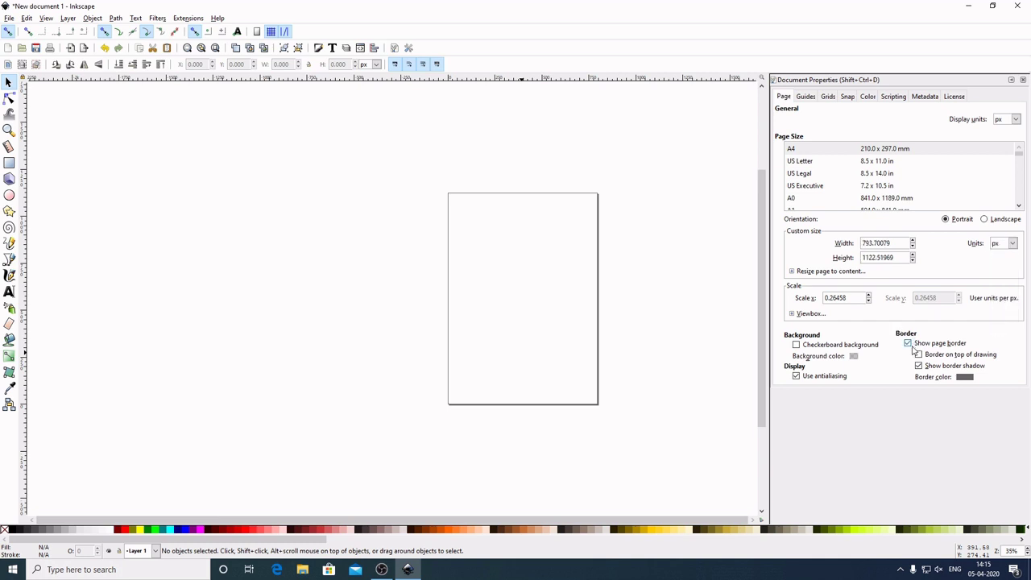
pyautogui.click(908, 343)
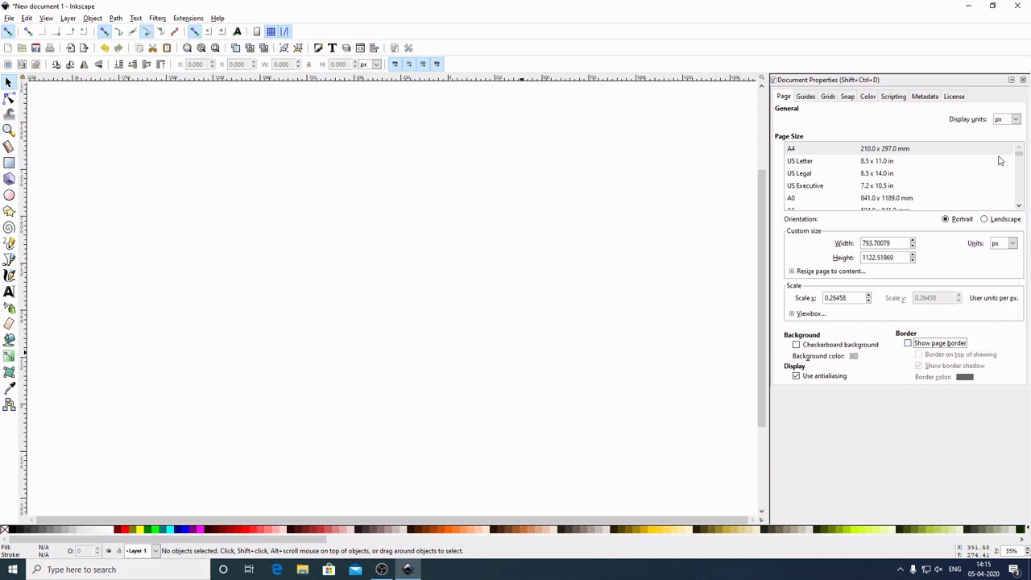
pyautogui.click(1022, 80)
# Step: Try the Default and Wide interface layouts, then return to the Custom layout
pyautogui.click(46, 18)
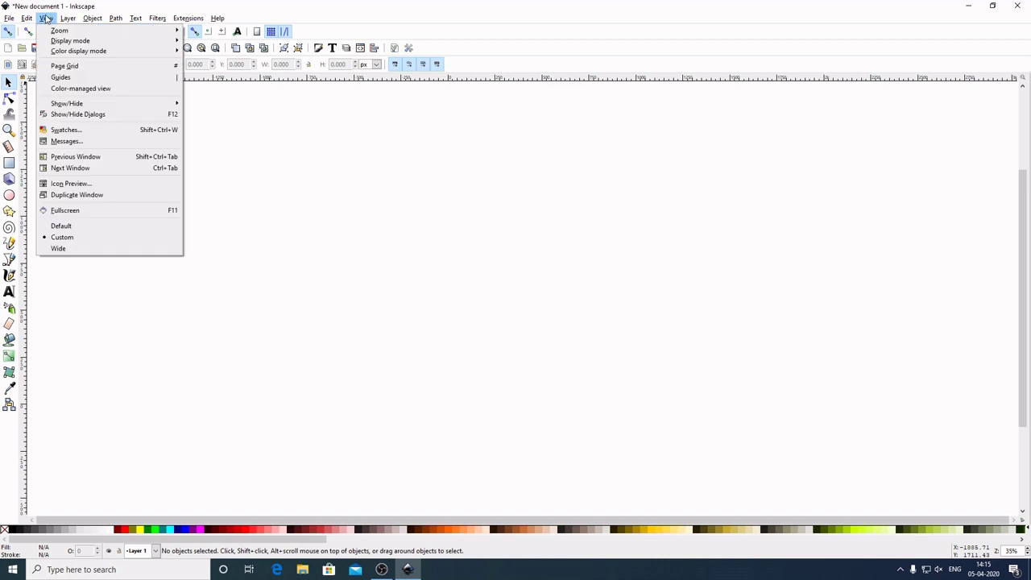
pyautogui.click(61, 226)
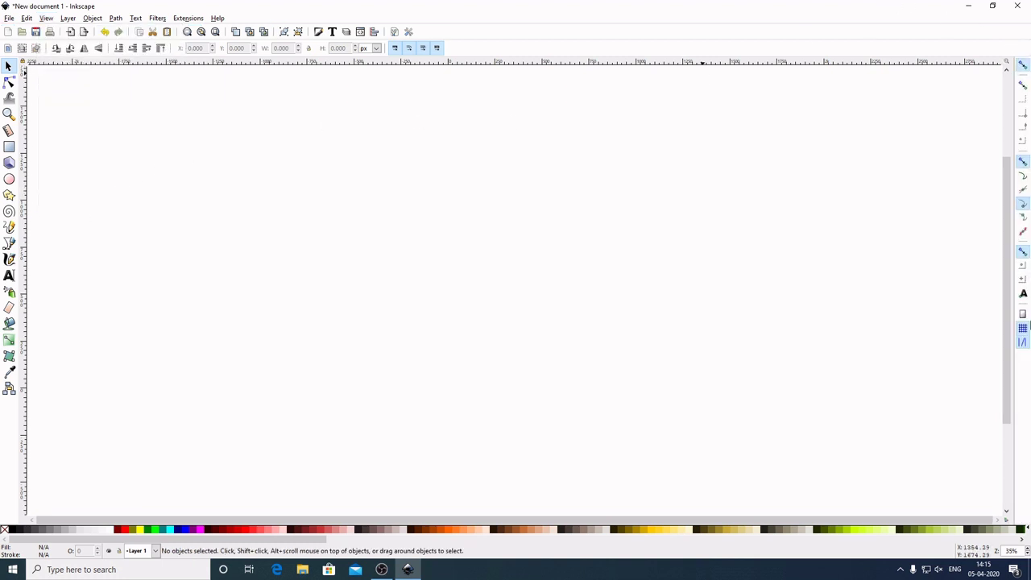
pyautogui.click(48, 19)
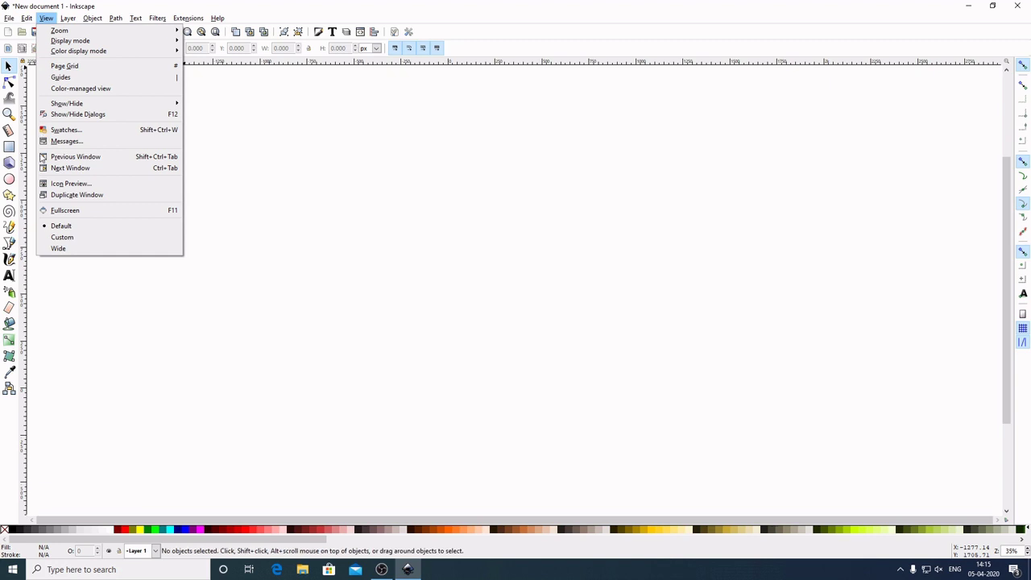
pyautogui.click(55, 249)
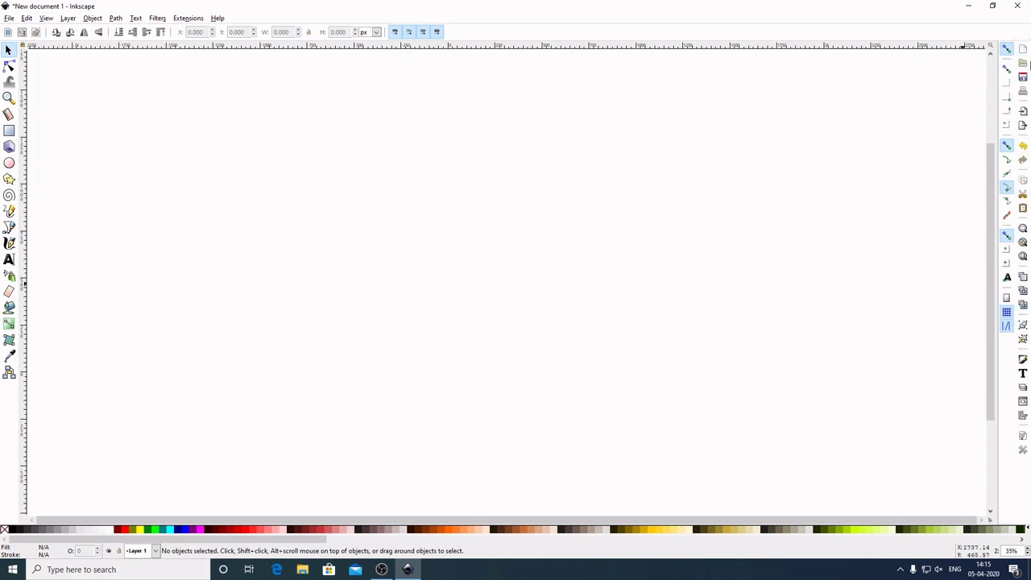
pyautogui.click(46, 18)
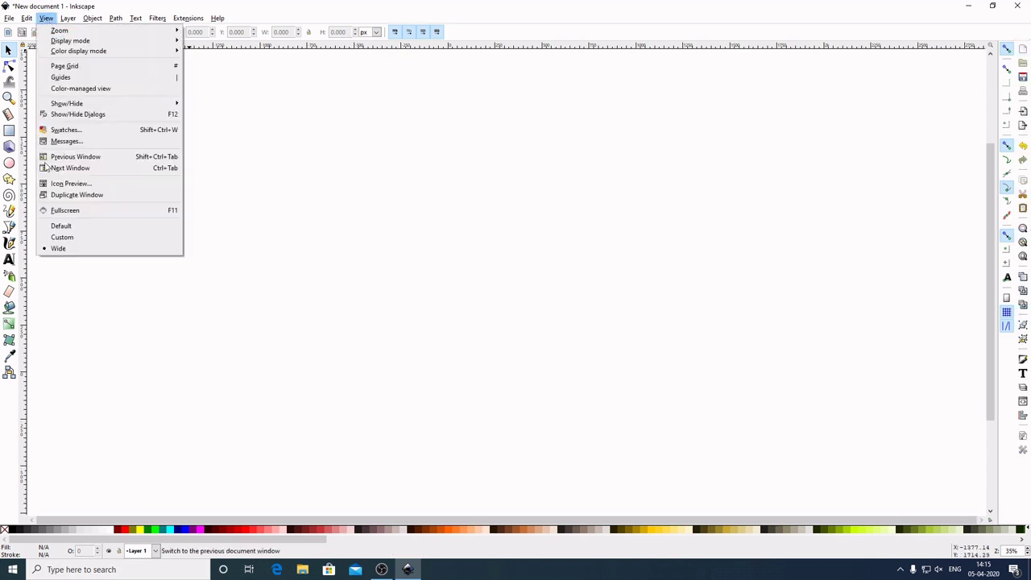
pyautogui.click(62, 237)
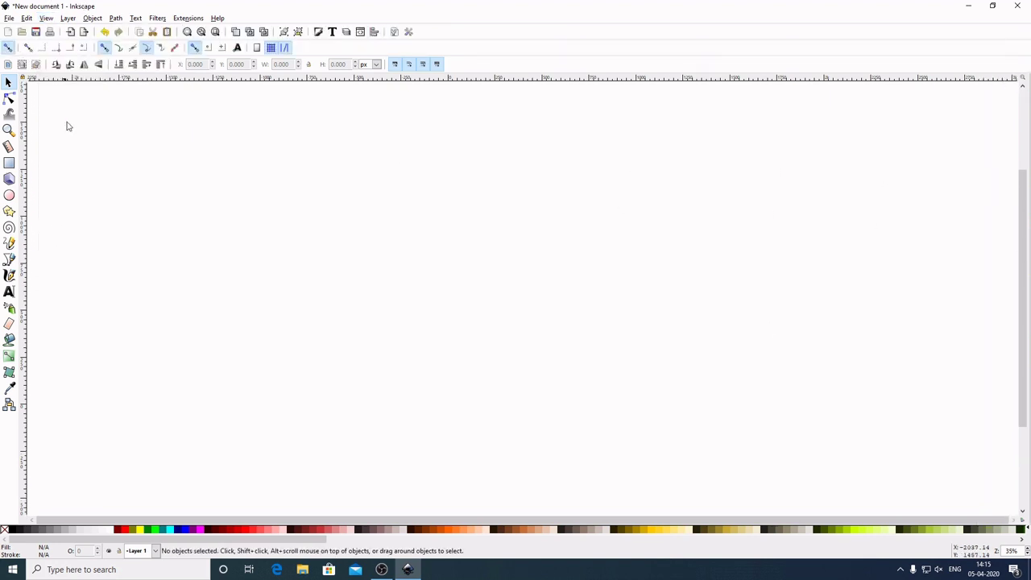
# Step: Zoom the canvas to actual 1:1 size
pyautogui.click(46, 18)
pyautogui.moveTo(60, 31)
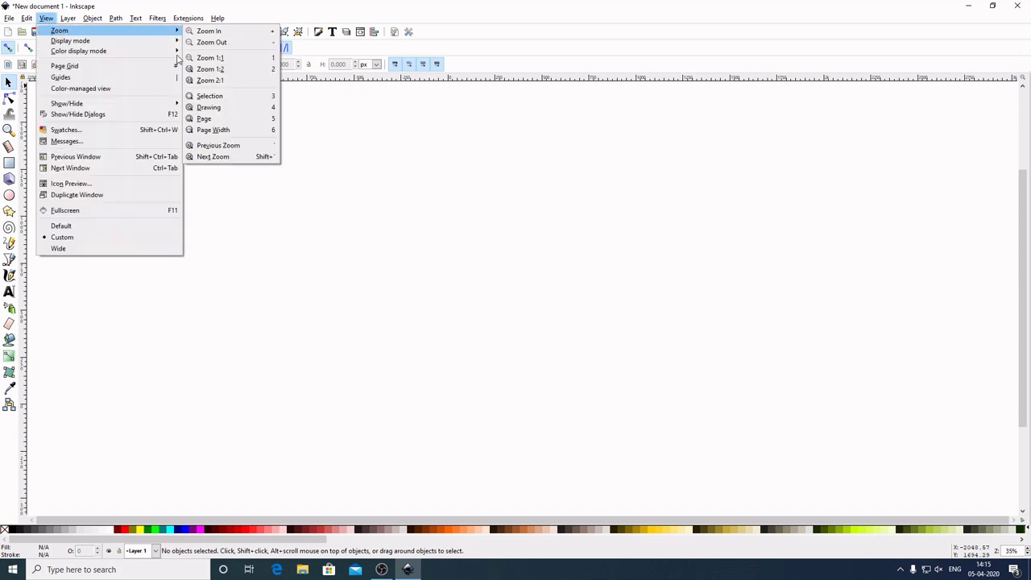
pyautogui.click(208, 58)
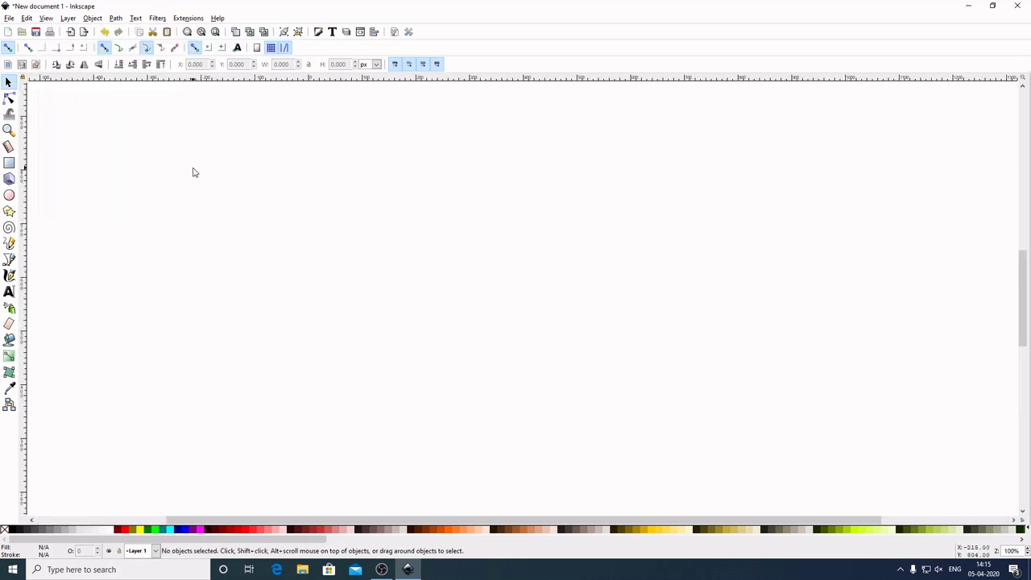
# Step: Open the Fill and Stroke dialog and toggle snapping off and back on
pyautogui.click(319, 33)
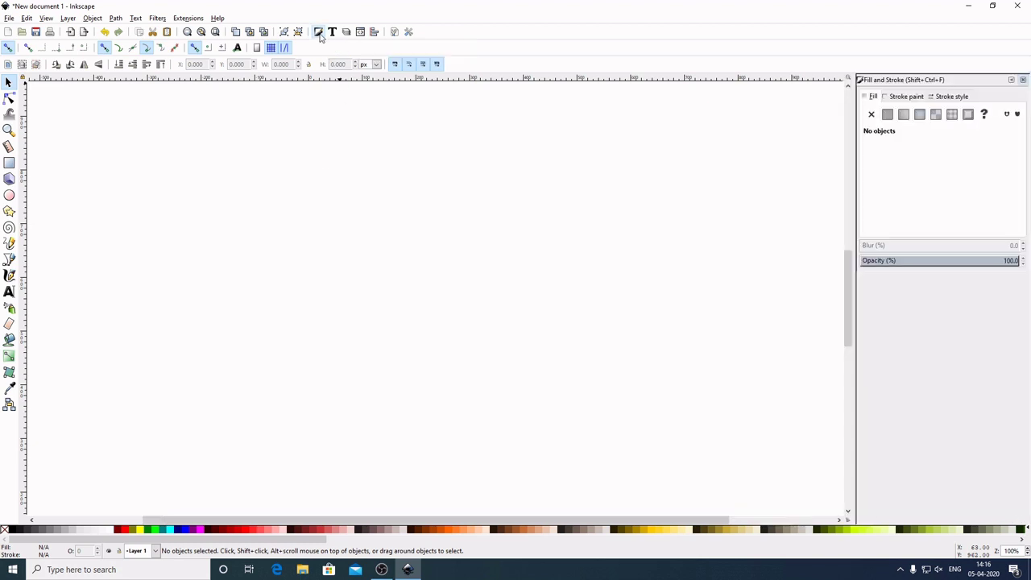
pyautogui.click(8, 48)
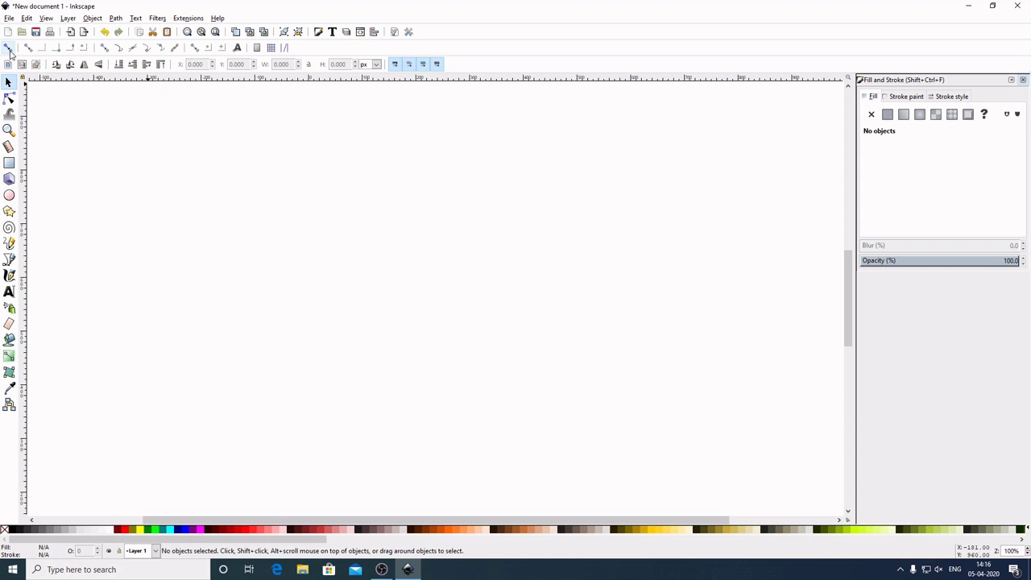
pyautogui.click(9, 48)
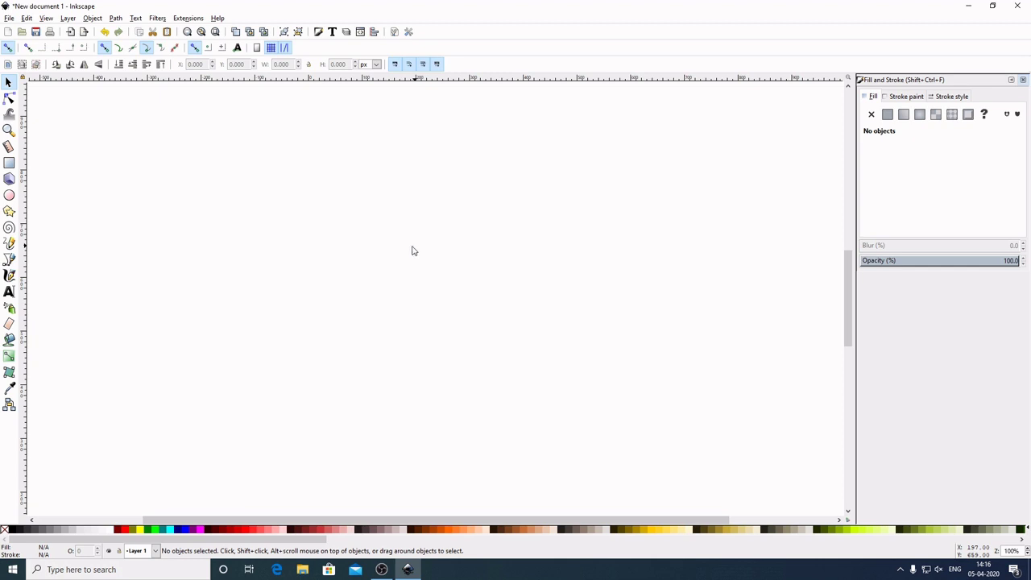
# Step: Draw a 6-corner polygon hexagon and move it toward the canvas centre
pyautogui.click(10, 211)
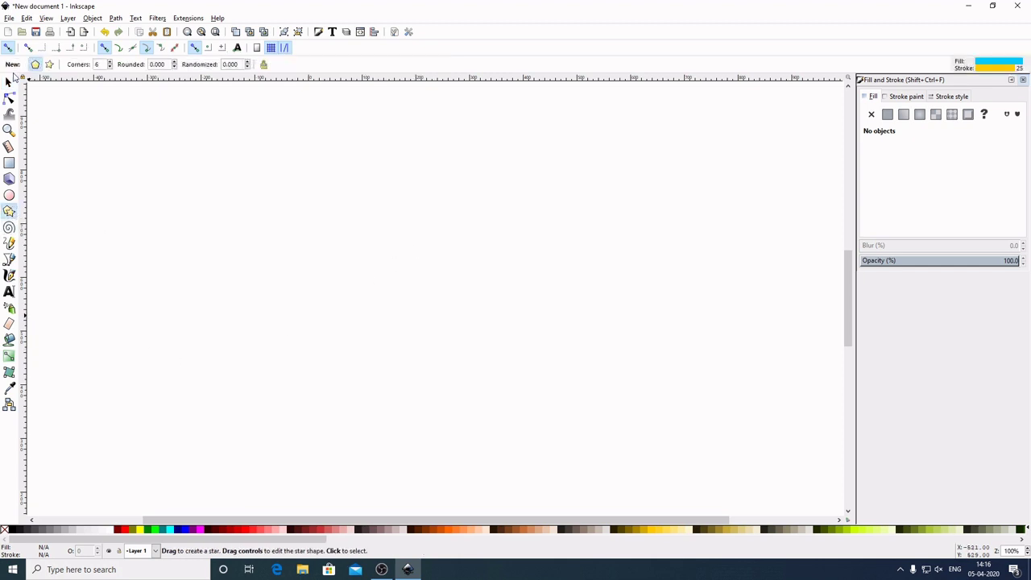
pyautogui.click(35, 64)
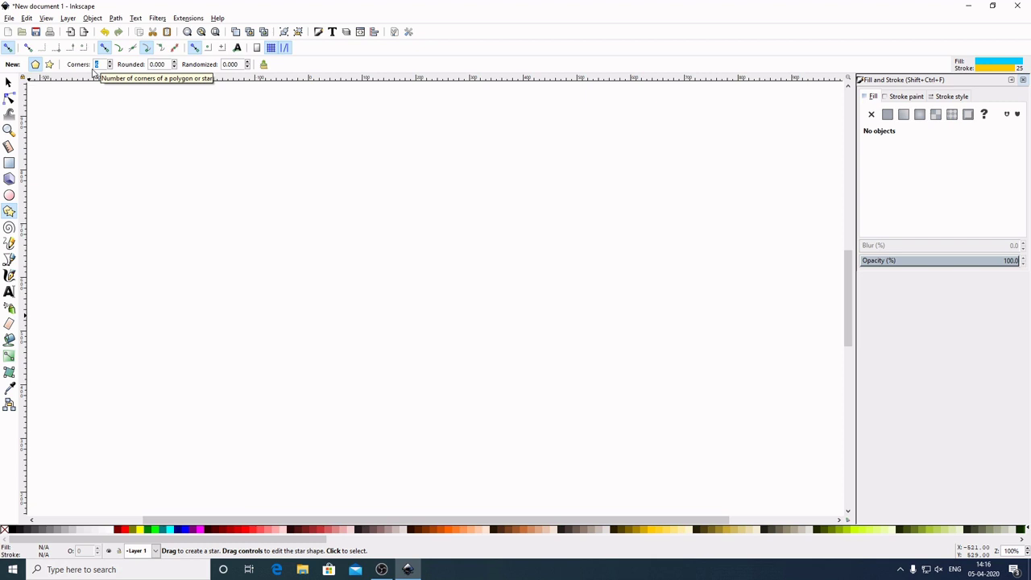
pyautogui.write('6')
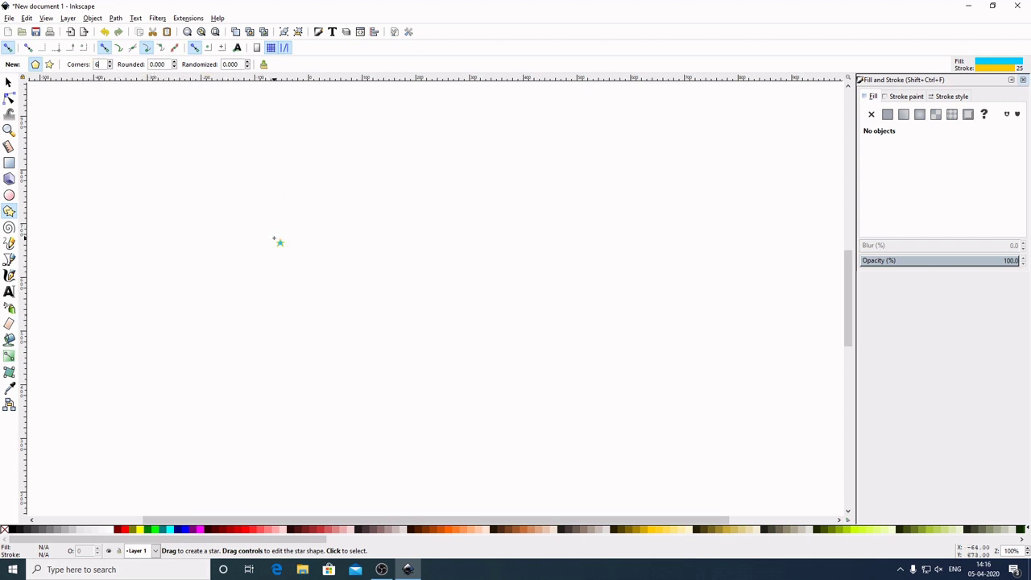
pyautogui.moveTo(296, 226); pyautogui.dragTo(435, 305)
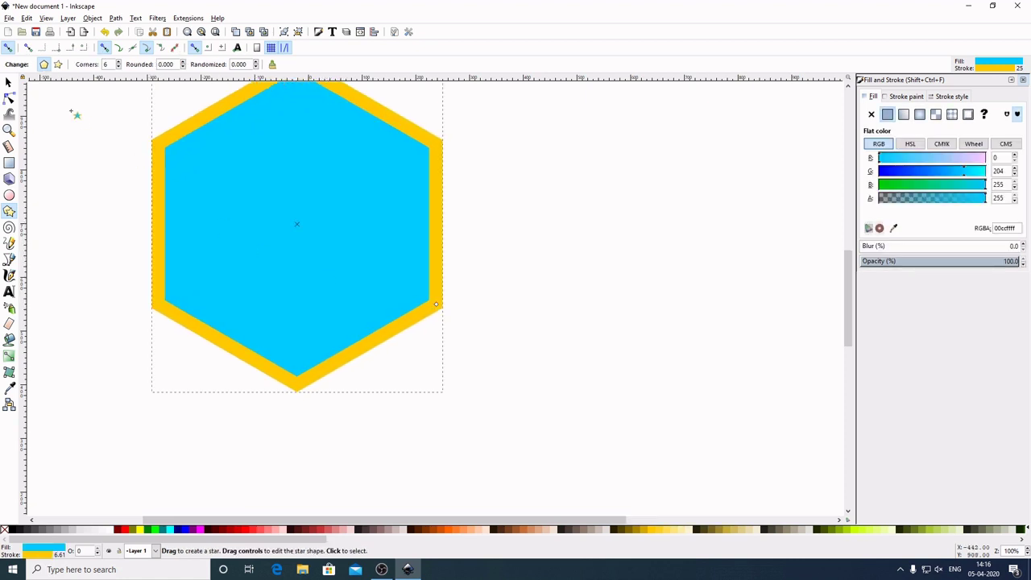
pyautogui.click(8, 82)
pyautogui.moveTo(325, 210); pyautogui.dragTo(446, 262)
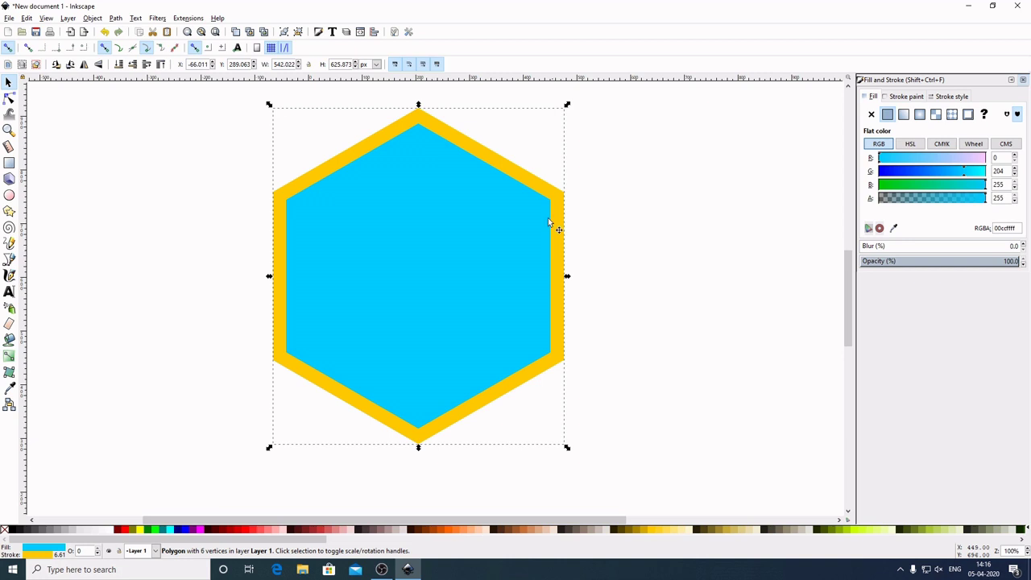
# Step: Remove the hexagon's yellow outline and make it about half transparent (51.4% opacity)
pyautogui.press('shift')
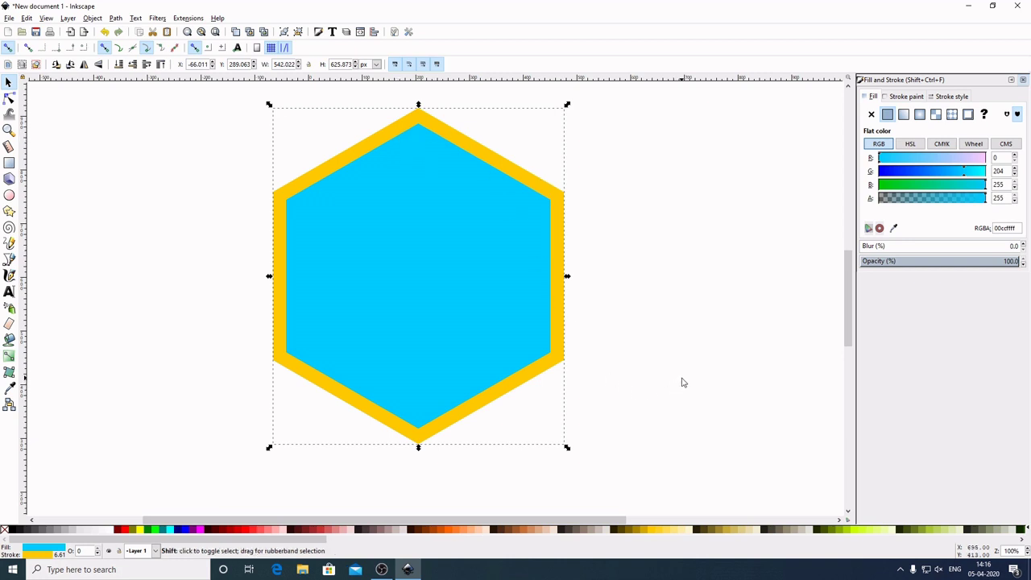
pyautogui.keyDown('shift'); pyautogui.click(3, 532); pyautogui.keyUp('shift')
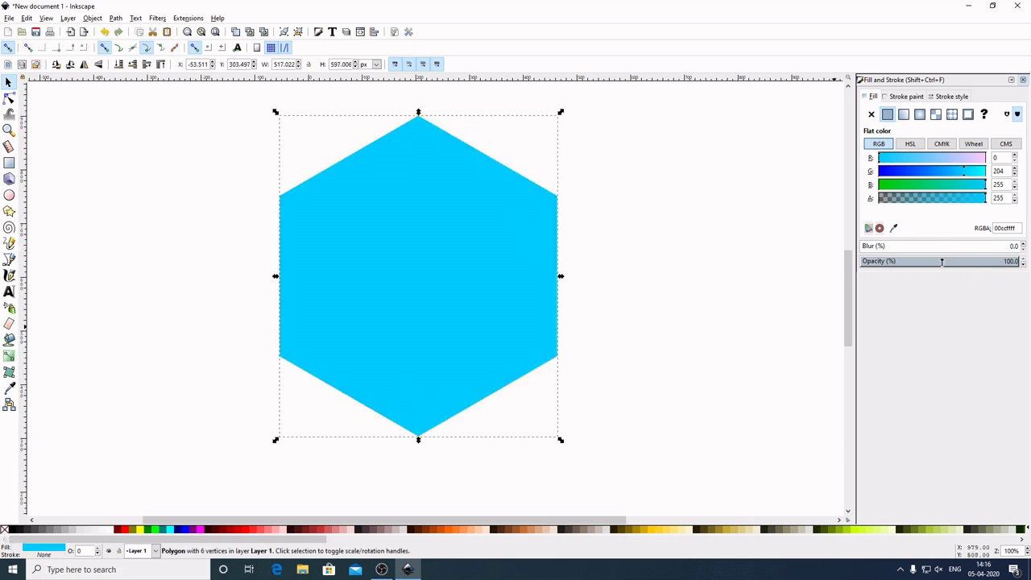
pyautogui.click(941, 261)
pyautogui.moveTo(442, 254); pyautogui.dragTo(460, 247)
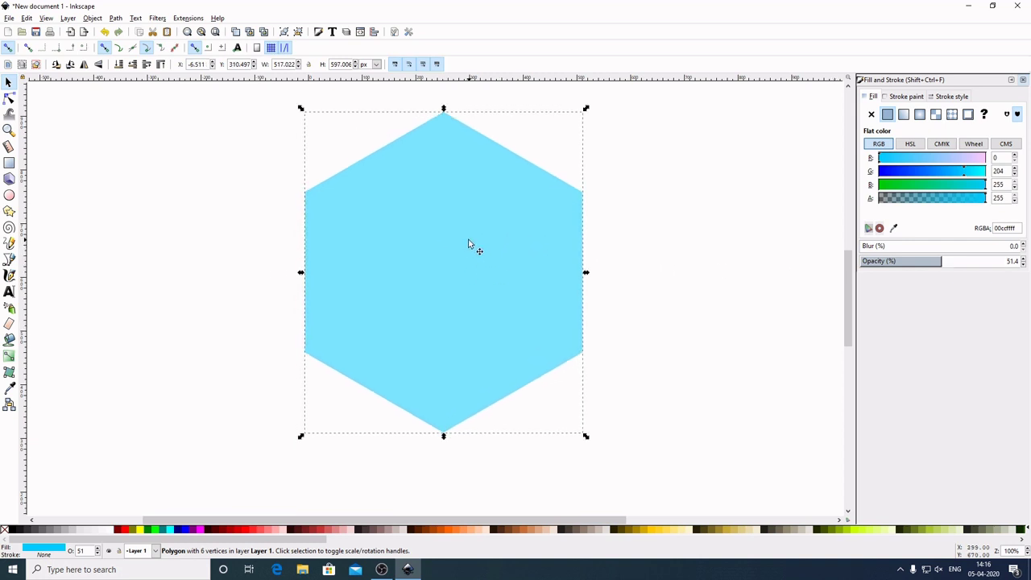
# Step: Duplicate the hexagon twice as a trial, deleting each copy afterward
pyautogui.rightClick(469, 243)
pyautogui.click(492, 311)
pyautogui.moveTo(492, 301); pyautogui.dragTo(757, 276)
pyautogui.press('Delete')
pyautogui.click(497, 276)
pyautogui.hotkey('ctrl', 'd')
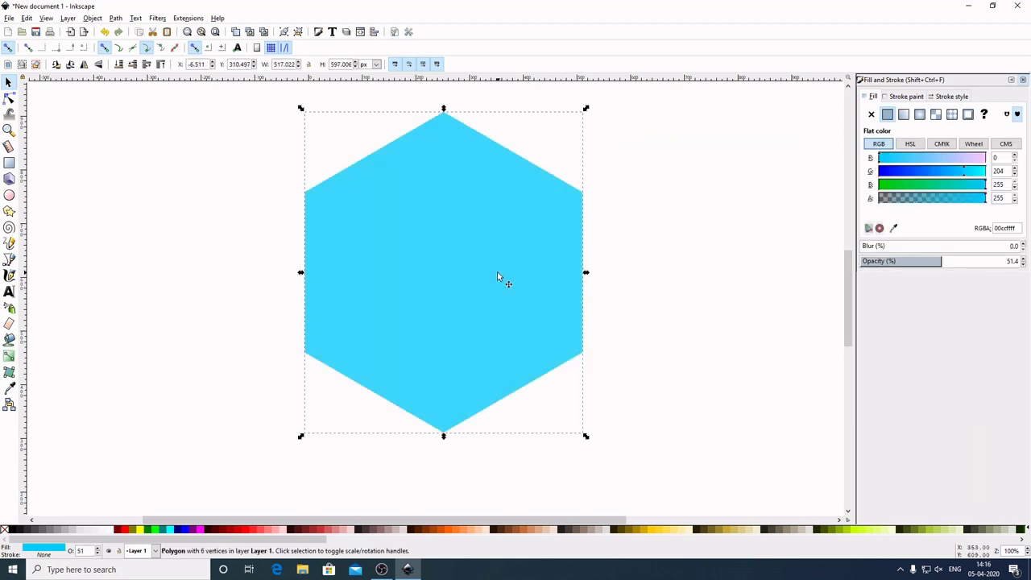
pyautogui.moveTo(497, 276); pyautogui.dragTo(750, 290)
pyautogui.press('Delete')
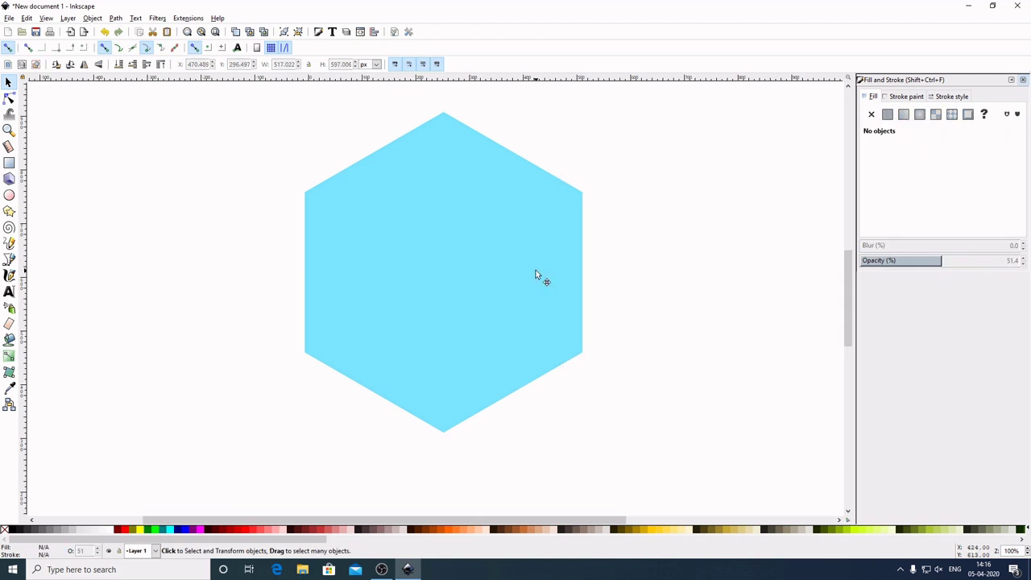
# Step: Add a yellow duplicate hexagon moved straight down, then select both overlapping hexagons
pyautogui.click(497, 252)
pyautogui.rightClick(502, 239)
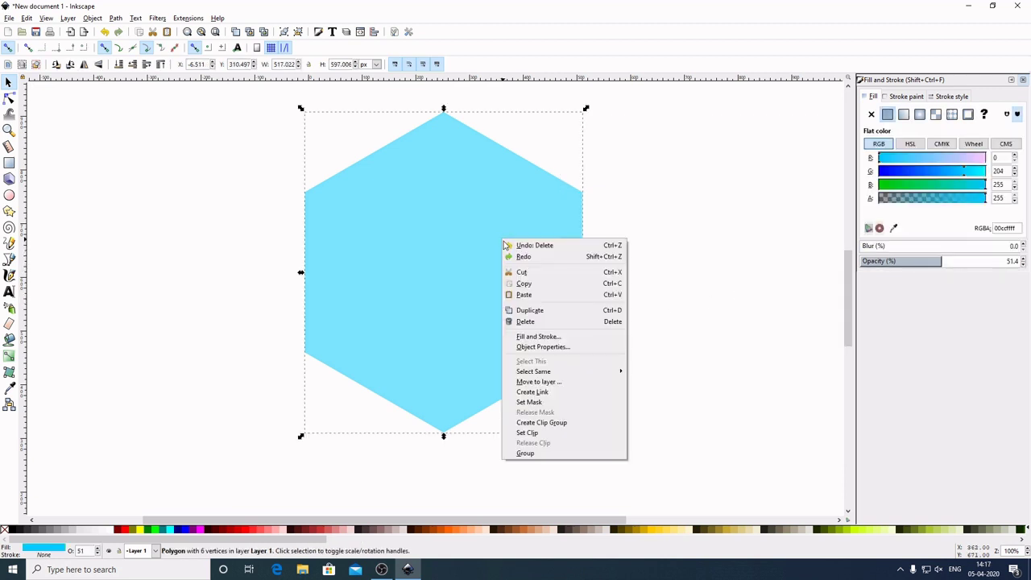
pyautogui.click(539, 310)
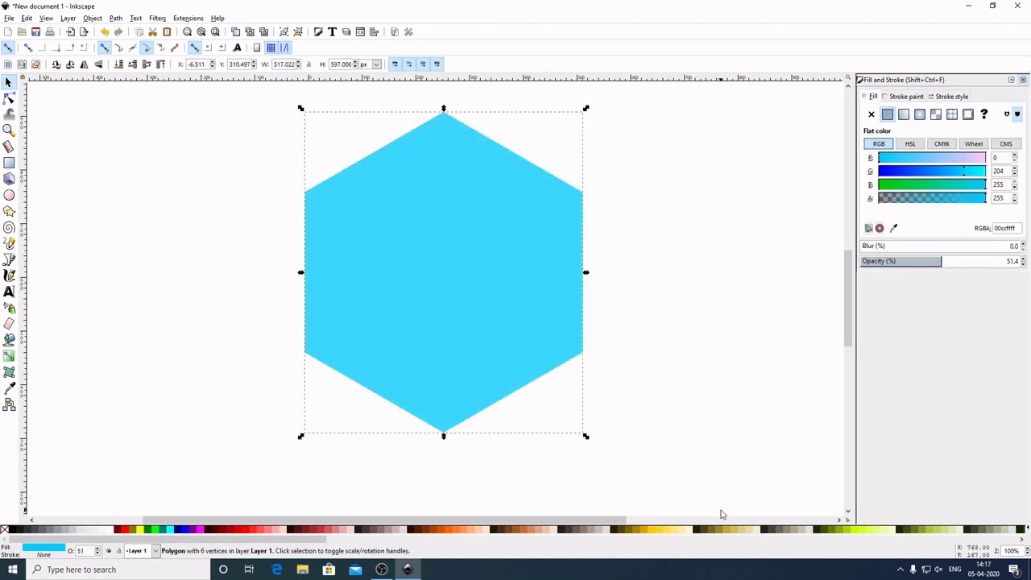
pyautogui.click(651, 529)
pyautogui.press('ctrl')
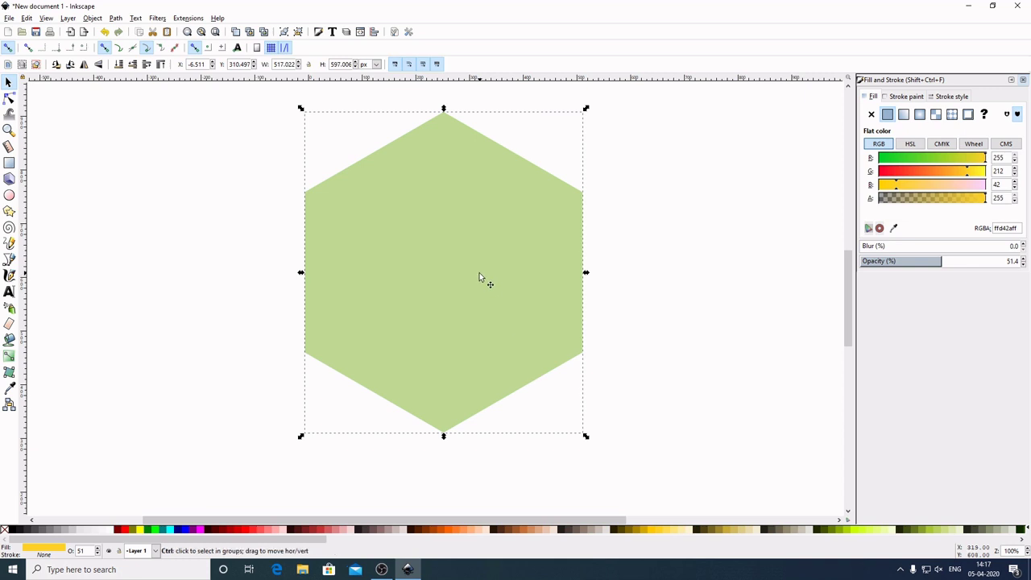
pyautogui.moveTo(478, 269); pyautogui.dragTo(484, 337)
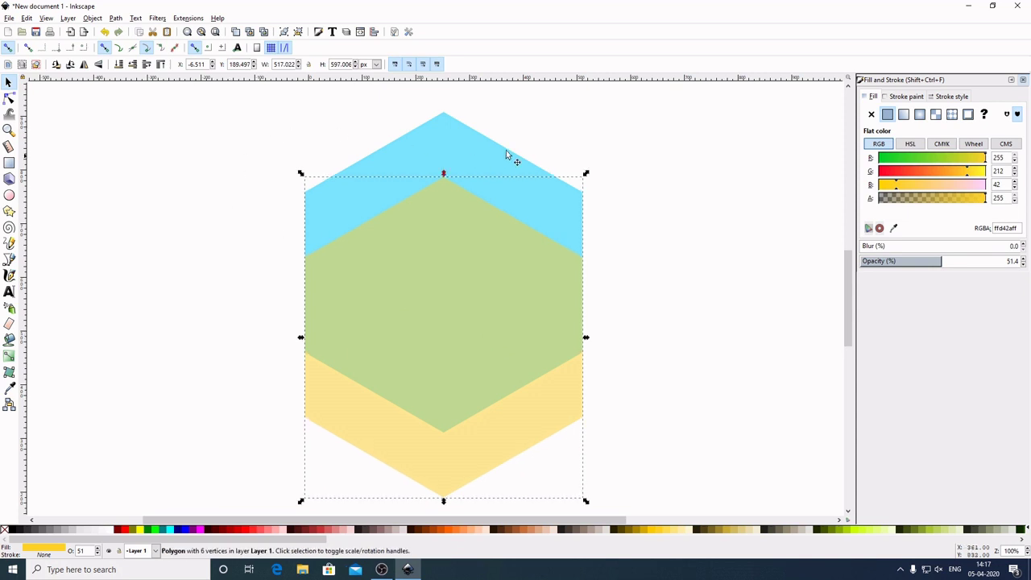
pyautogui.click(731, 184)
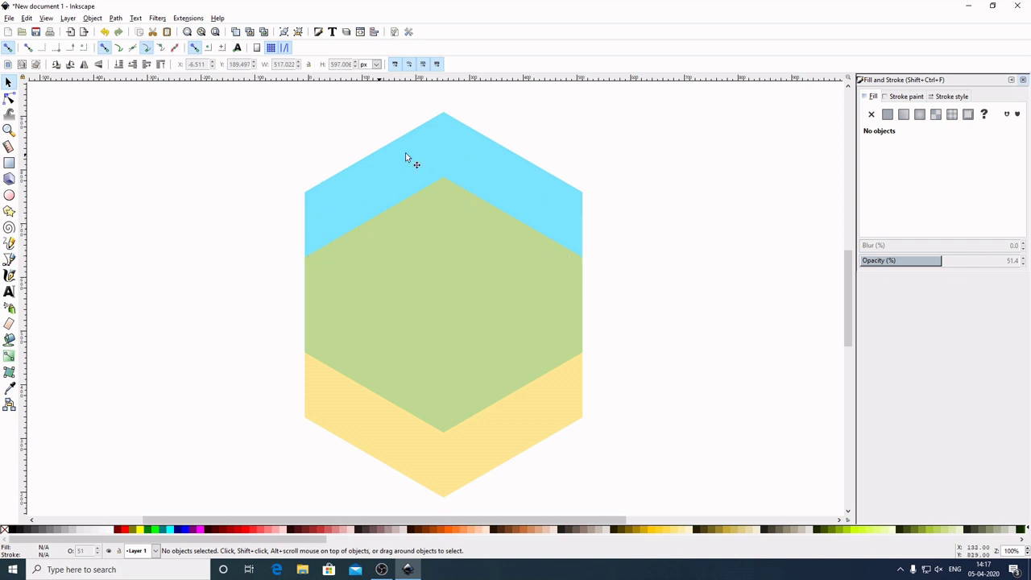
pyautogui.click(491, 161)
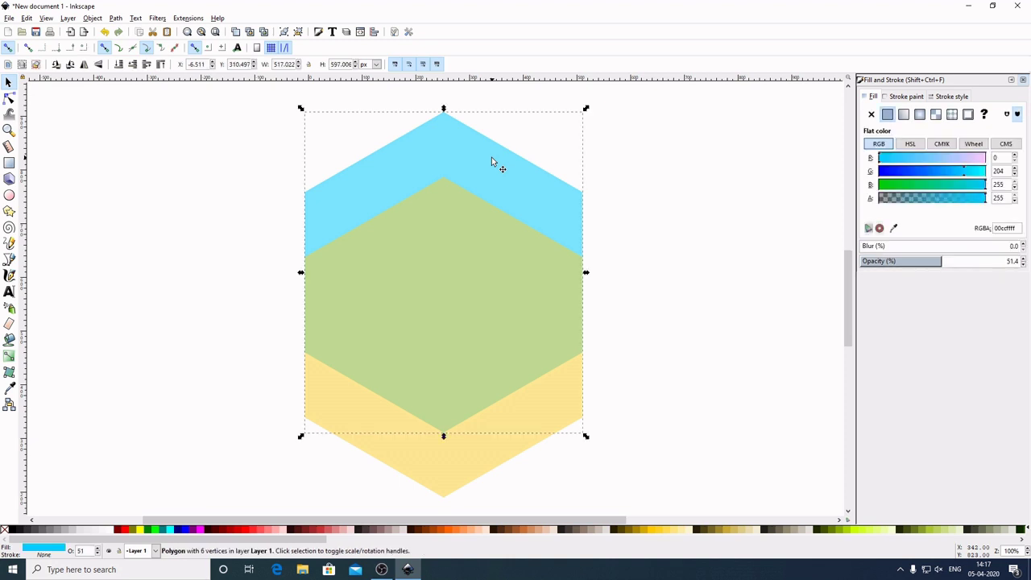
pyautogui.keyDown('shift'); pyautogui.click(531, 314); pyautogui.keyUp('shift')
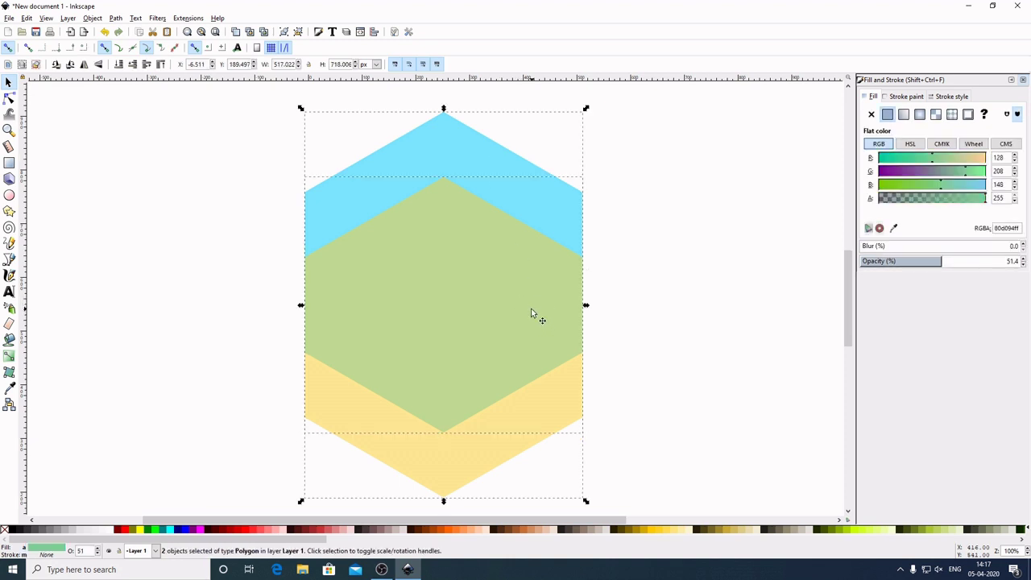
# Step: Apply Path > Difference, set opacity to 100, and fill the chevron #66FF00 green
pyautogui.click(117, 18)
pyautogui.click(139, 93)
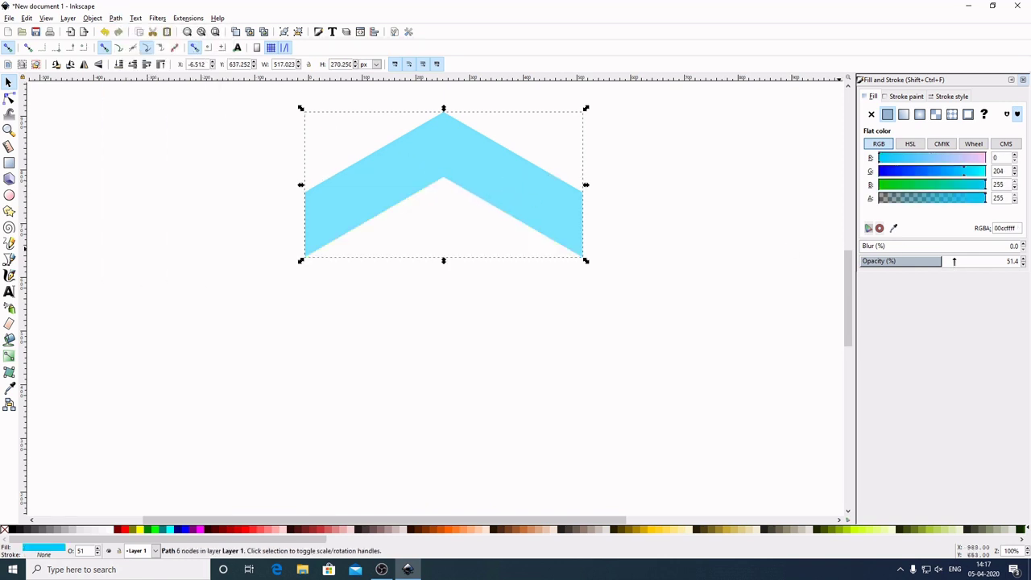
pyautogui.moveTo(954, 260); pyautogui.dragTo(1023, 261)
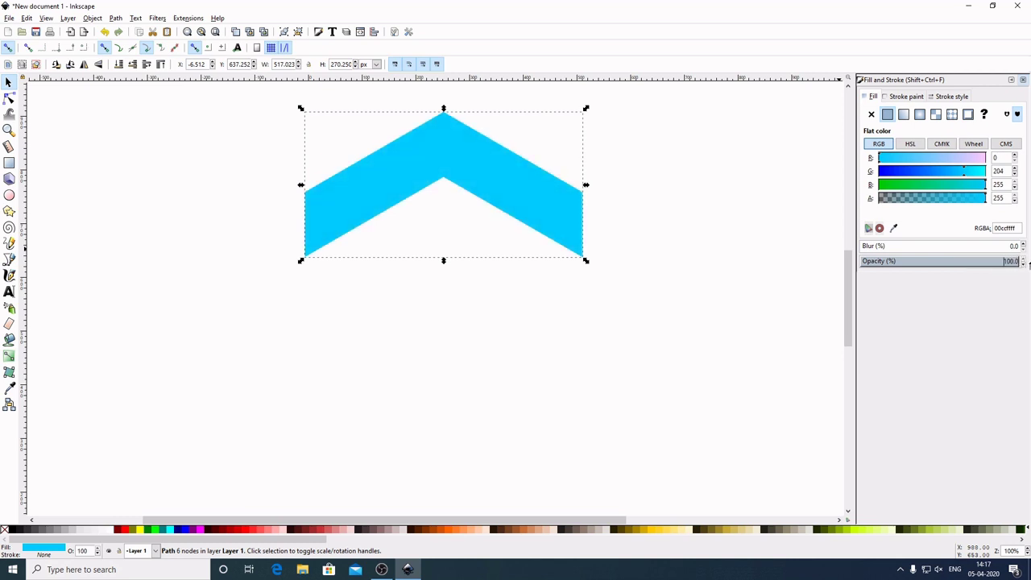
pyautogui.moveTo(333, 541); pyautogui.dragTo(550, 554)
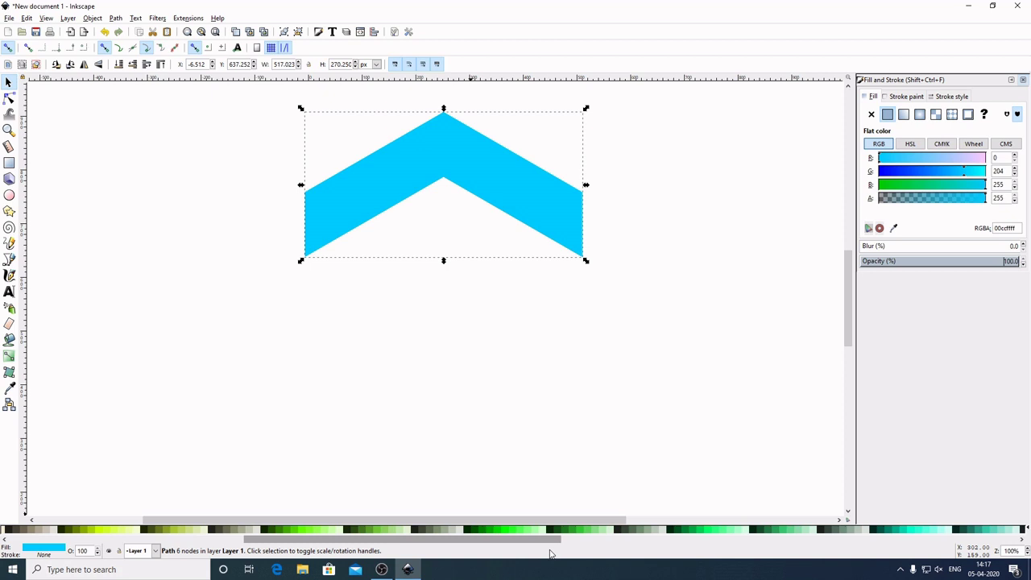
pyautogui.click(302, 534)
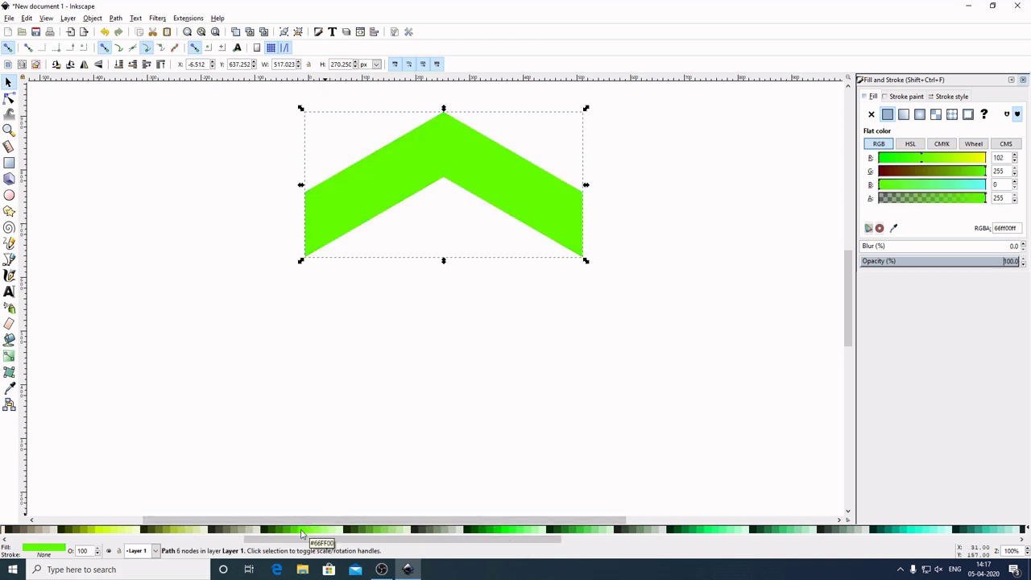
# Step: Give the chevron a linear gradient ending in #44AA00 dark green
pyautogui.click(903, 114)
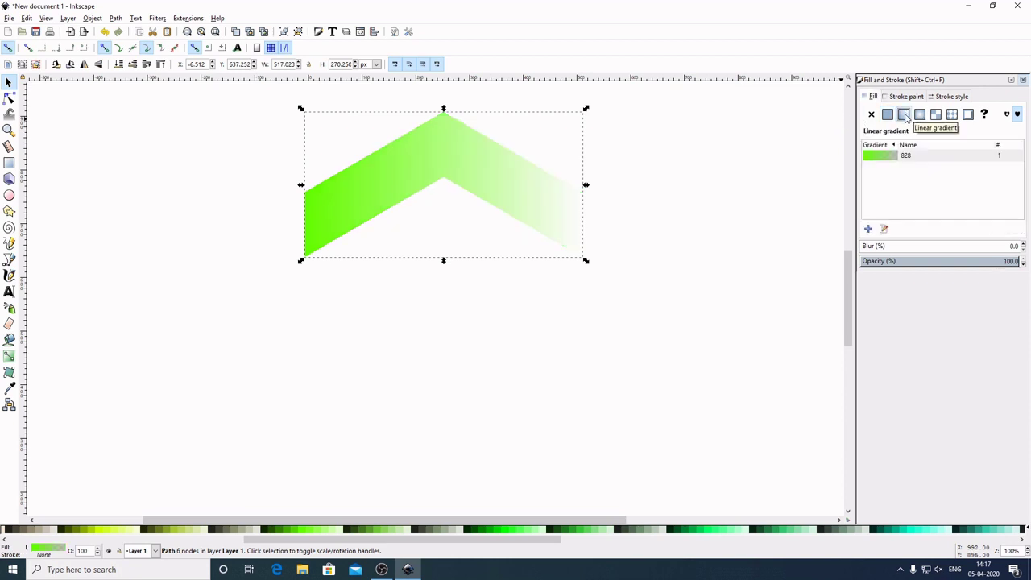
pyautogui.press('g')
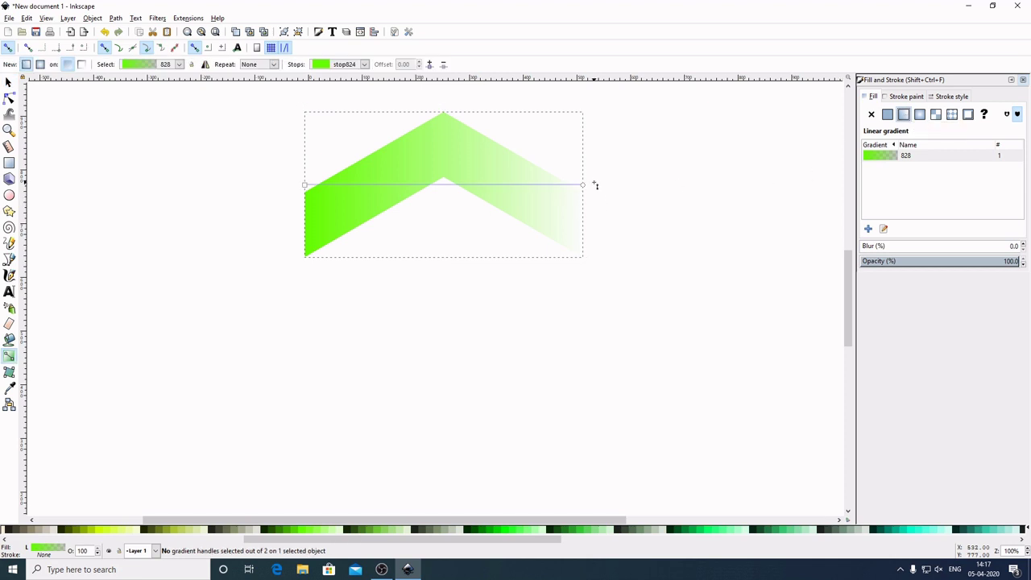
pyautogui.moveTo(304, 184); pyautogui.dragTo(304, 191)
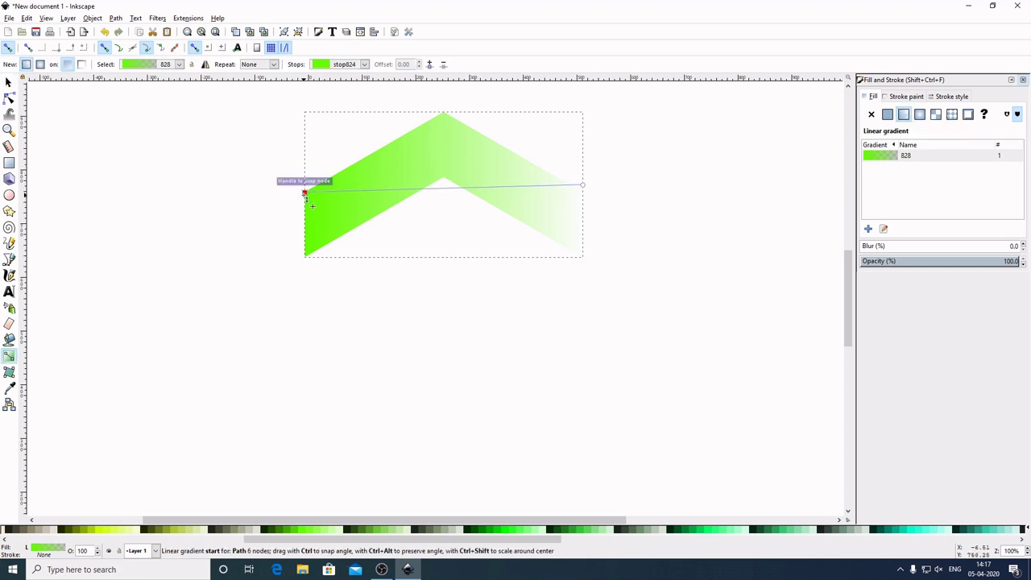
pyautogui.moveTo(582, 184); pyautogui.dragTo(582, 192)
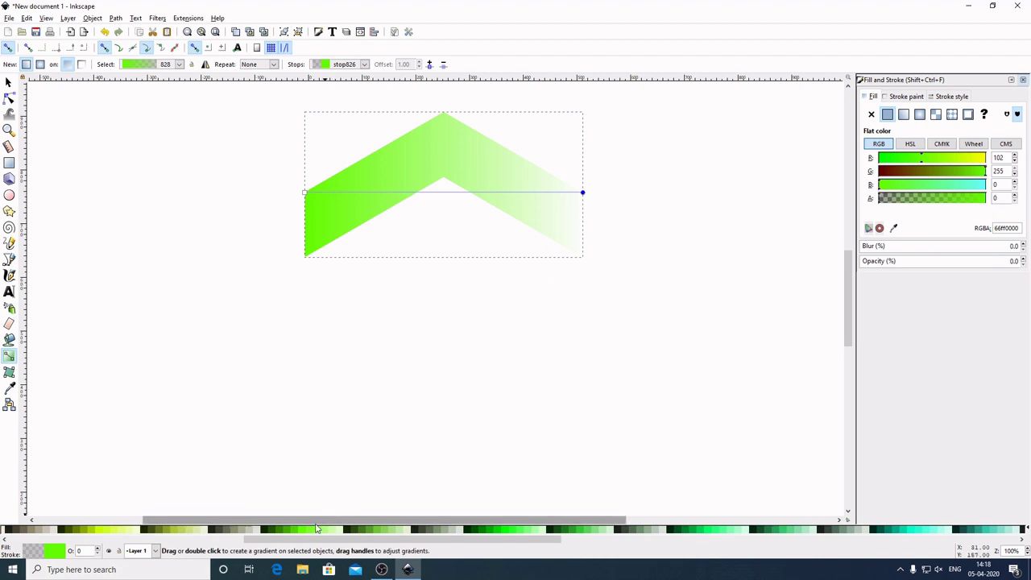
pyautogui.click(285, 533)
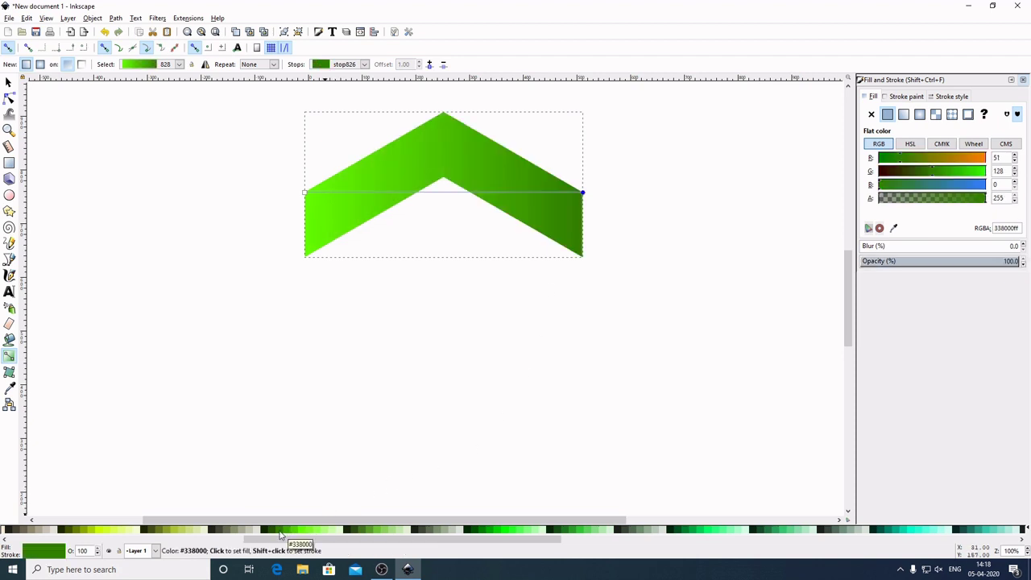
pyautogui.click(288, 533)
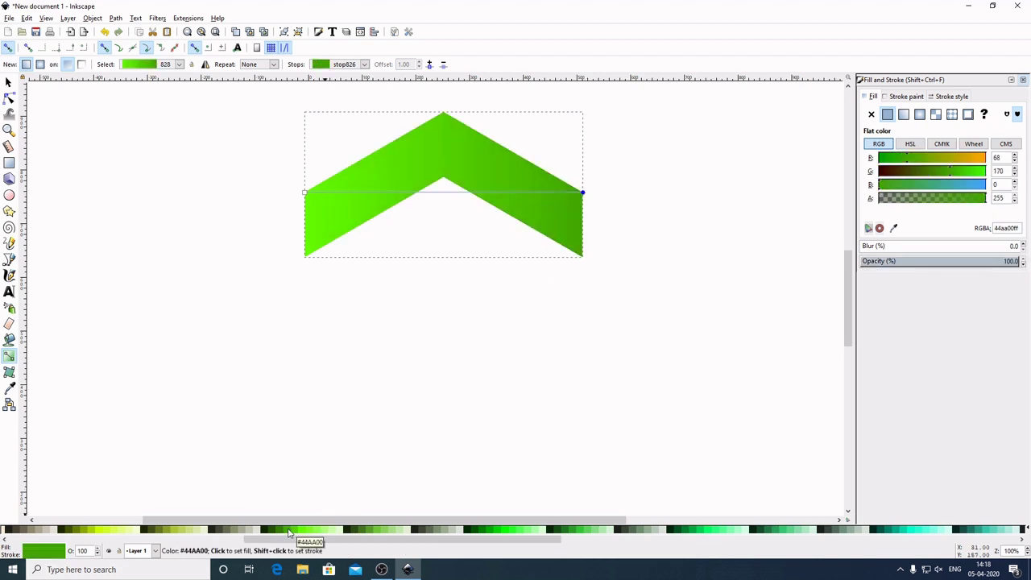
# Step: Deselect and reselect the chevron to inspect the gradient
pyautogui.click(8, 82)
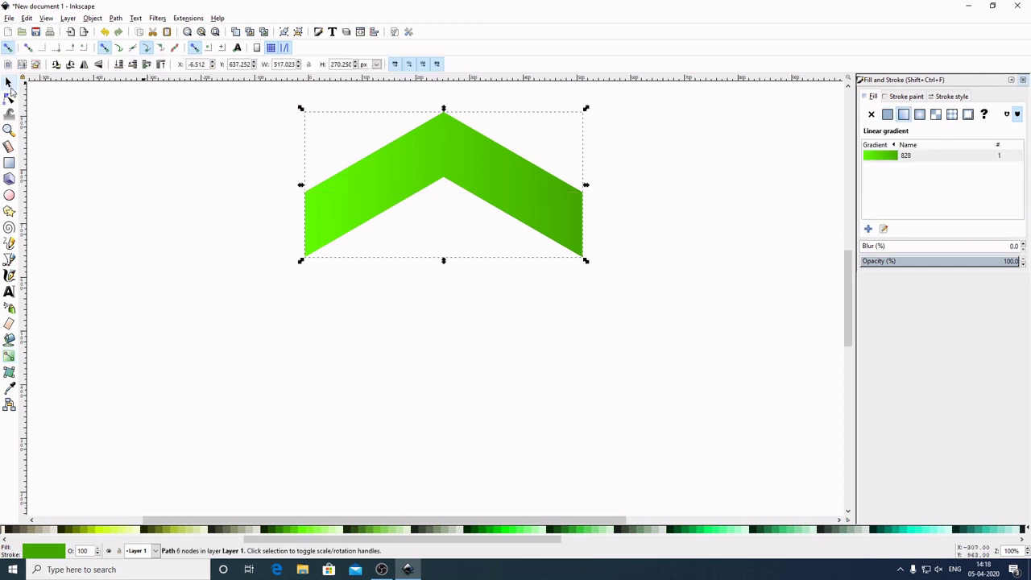
pyautogui.click(729, 230)
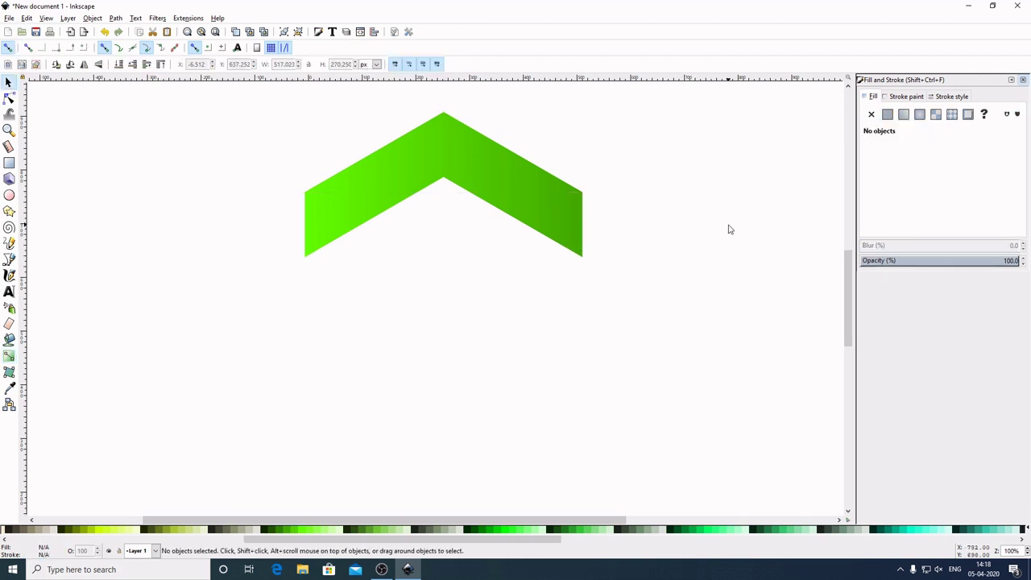
pyautogui.click(510, 172)
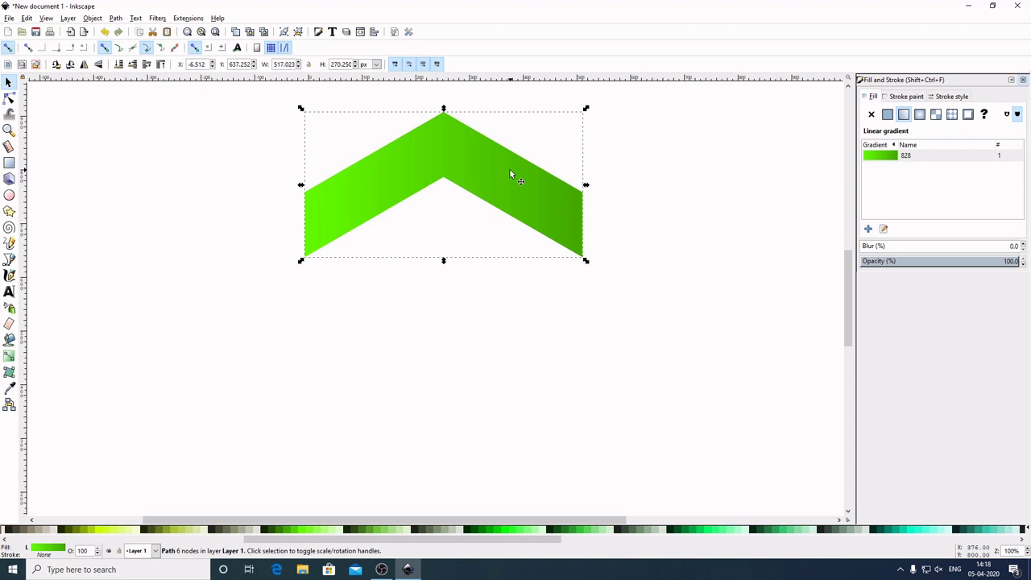
pyautogui.click(694, 219)
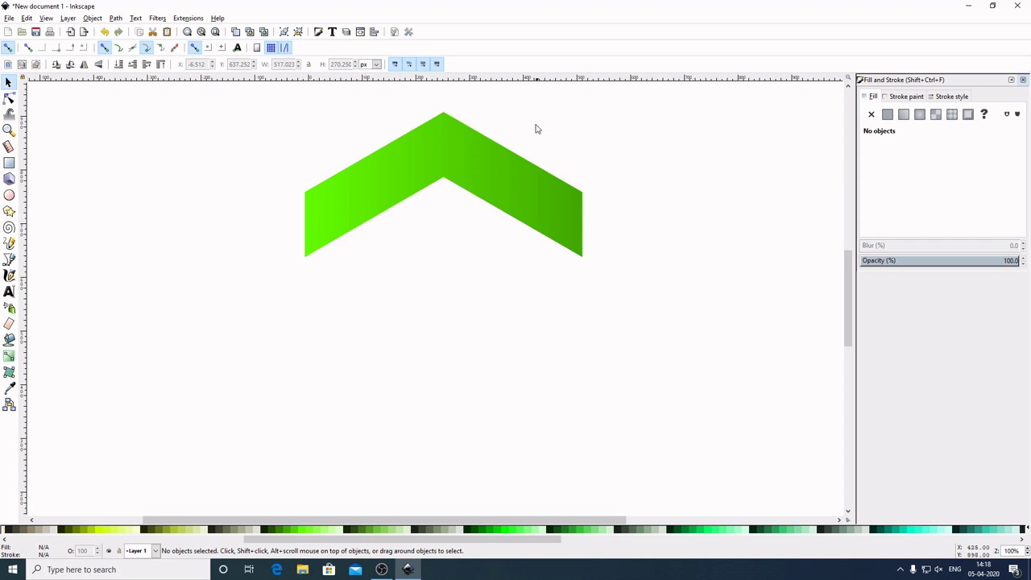
# Step: Duplicate the chevron and rotate the copy 60° to form the left side
pyautogui.click(541, 195)
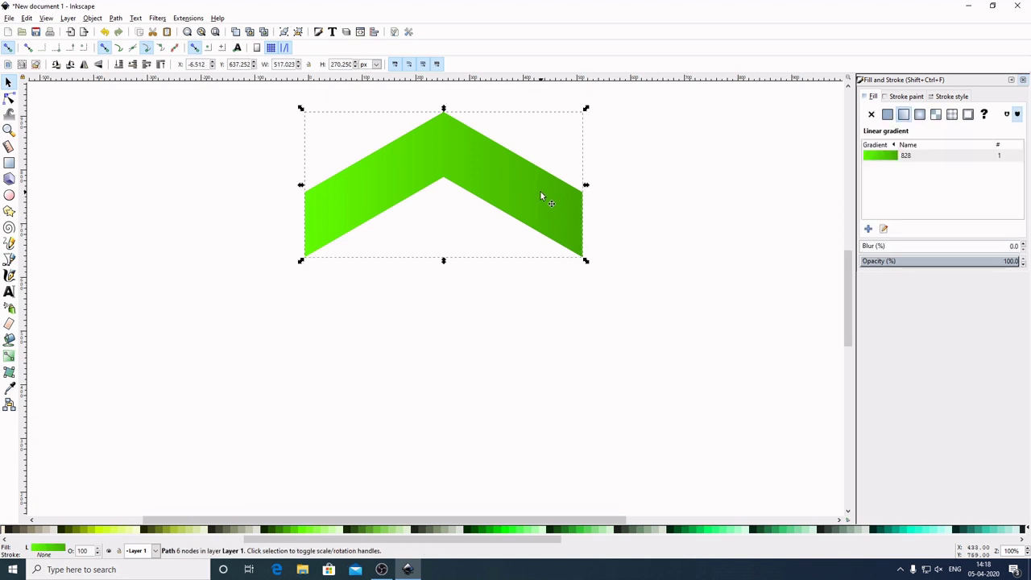
pyautogui.rightClick(528, 183)
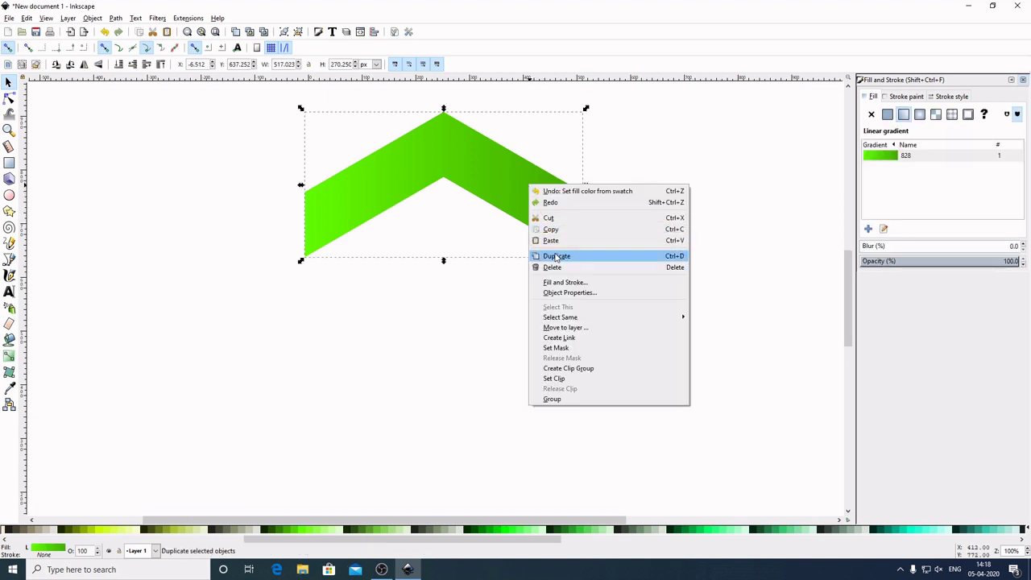
pyautogui.click(554, 256)
pyautogui.click(544, 204)
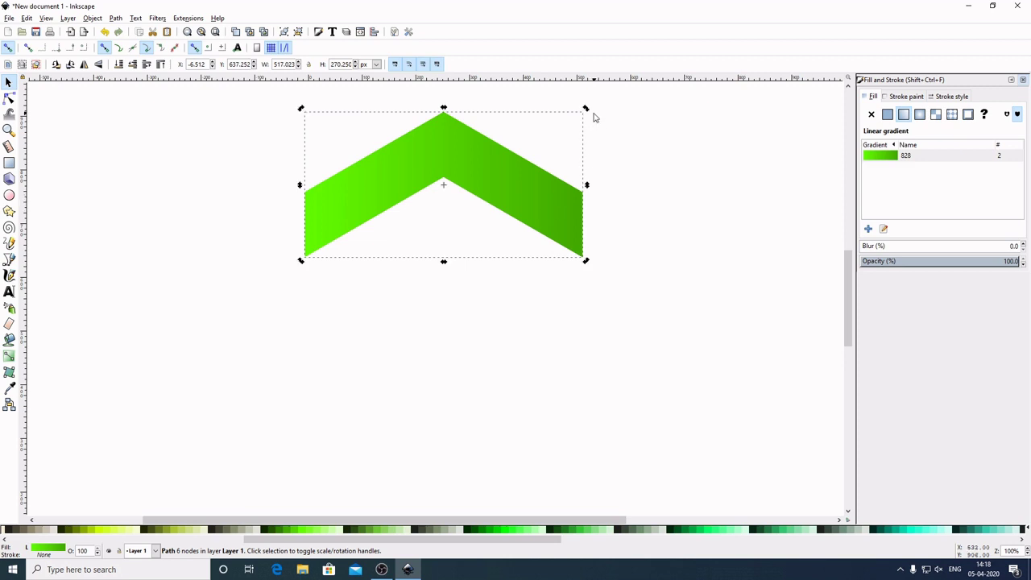
pyautogui.press('ctrl')
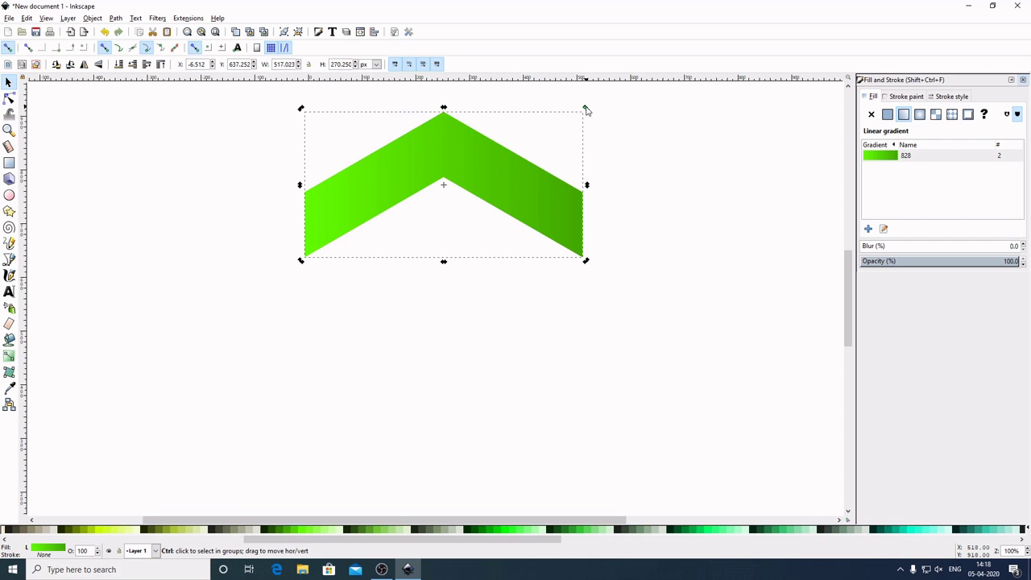
pyautogui.moveTo(586, 110); pyautogui.dragTo(358, 130)
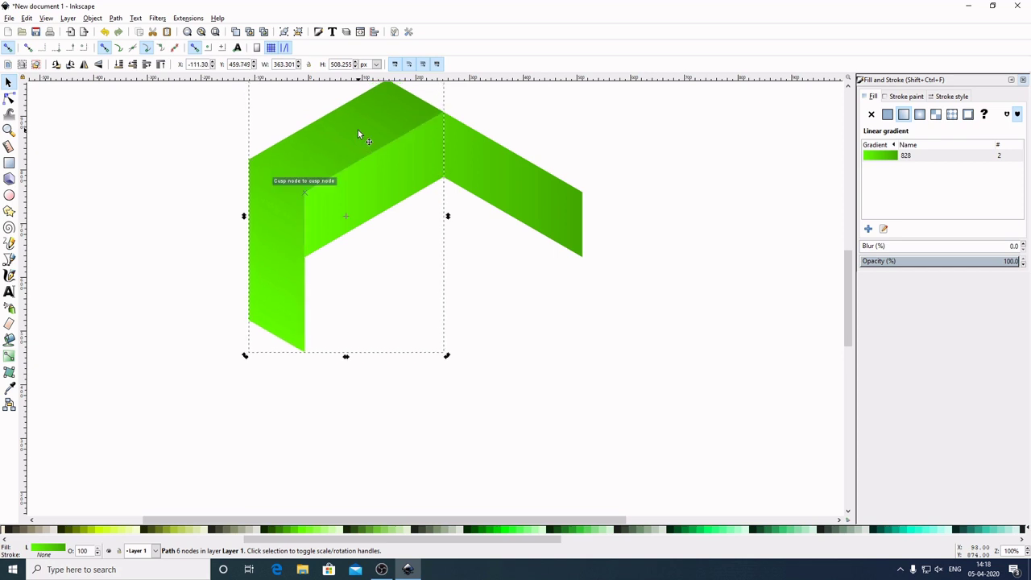
# Step: Duplicate that piece, rotate it another 60°, and move it down-left into the ring
pyautogui.keyDown('ctrl'); pyautogui.scroll(-1, 680, 248); pyautogui.keyUp('ctrl')
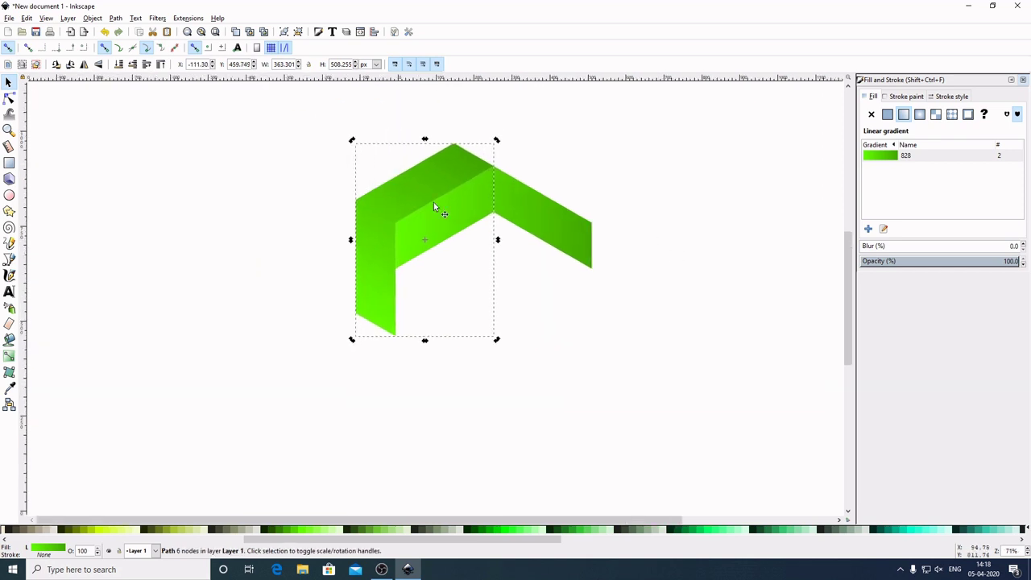
pyautogui.rightClick(409, 185)
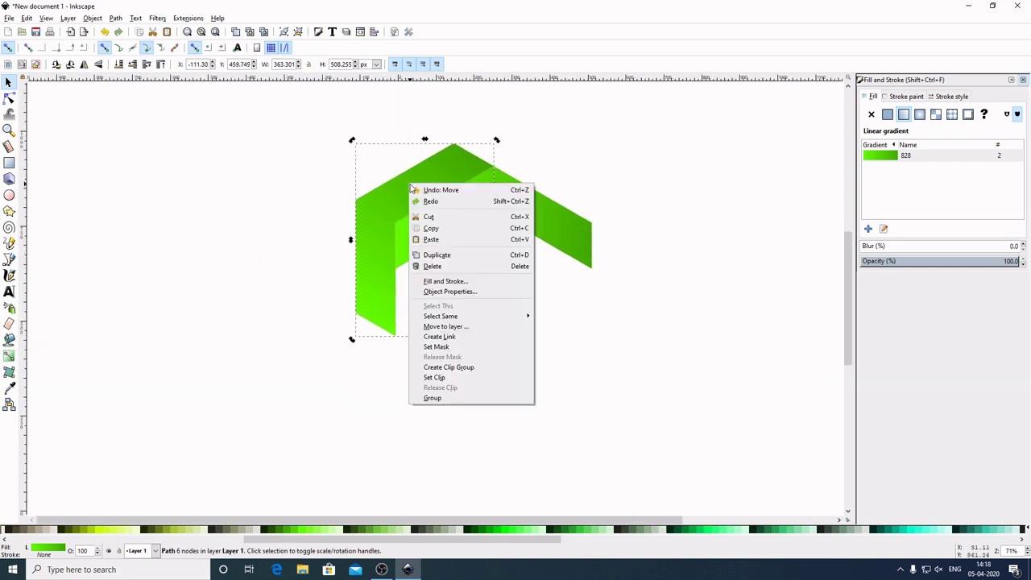
pyautogui.click(452, 256)
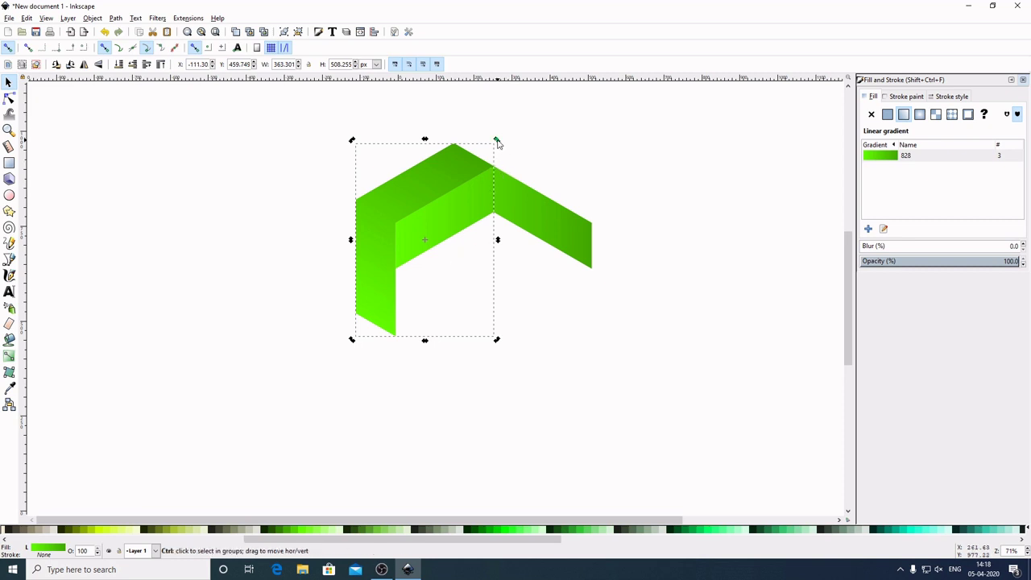
pyautogui.moveTo(497, 142); pyautogui.dragTo(423, 124)
pyautogui.moveTo(401, 124); pyautogui.dragTo(379, 127)
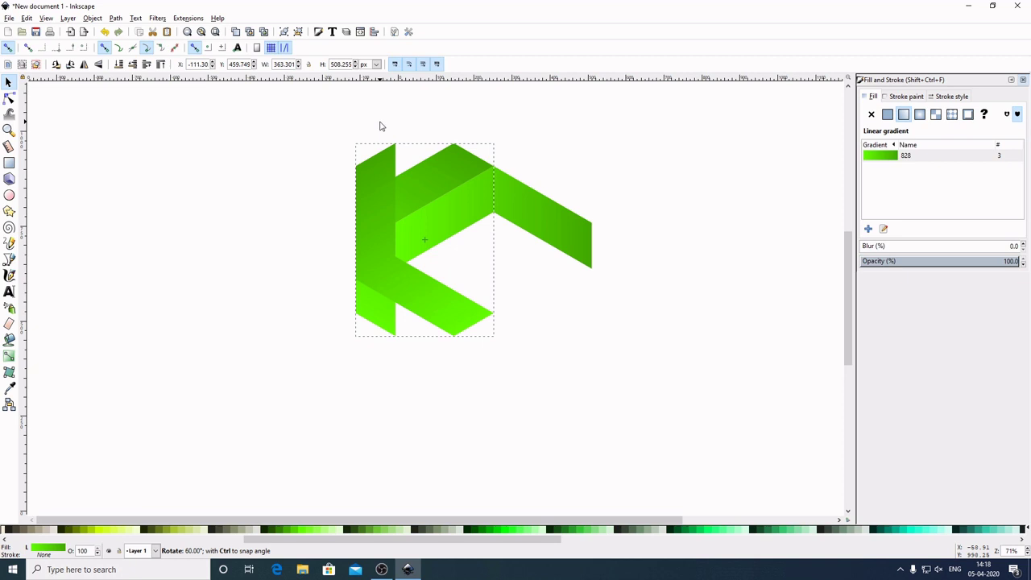
pyautogui.click(392, 269)
pyautogui.moveTo(391, 269); pyautogui.dragTo(345, 321)
# Step: Add two more 60°-rotated chevron copies for the bottom and lower-right sides
pyautogui.rightClick(361, 328)
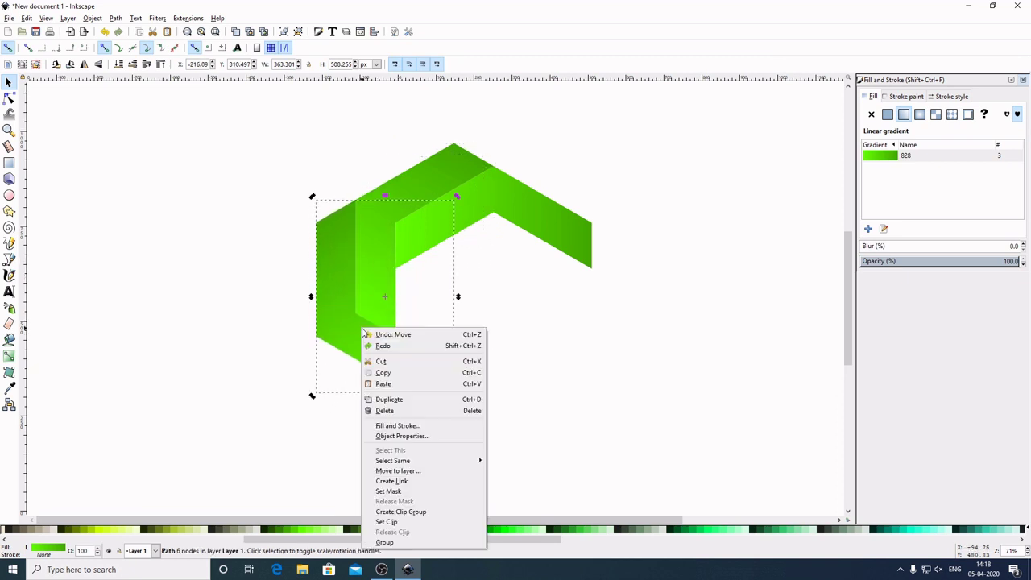
pyautogui.click(380, 399)
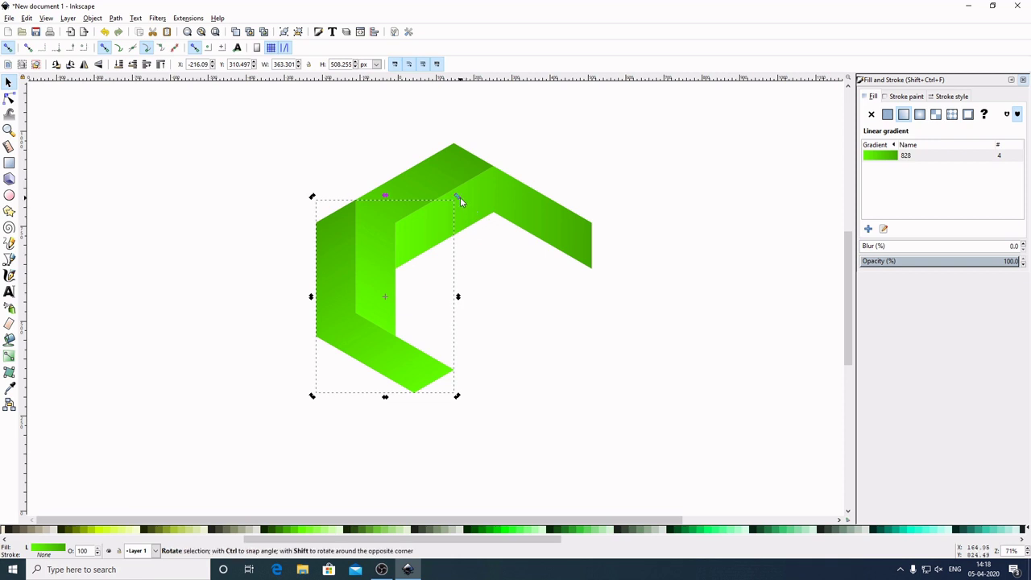
pyautogui.moveTo(460, 196); pyautogui.dragTo(338, 163)
pyautogui.moveTo(460, 341); pyautogui.dragTo(481, 395)
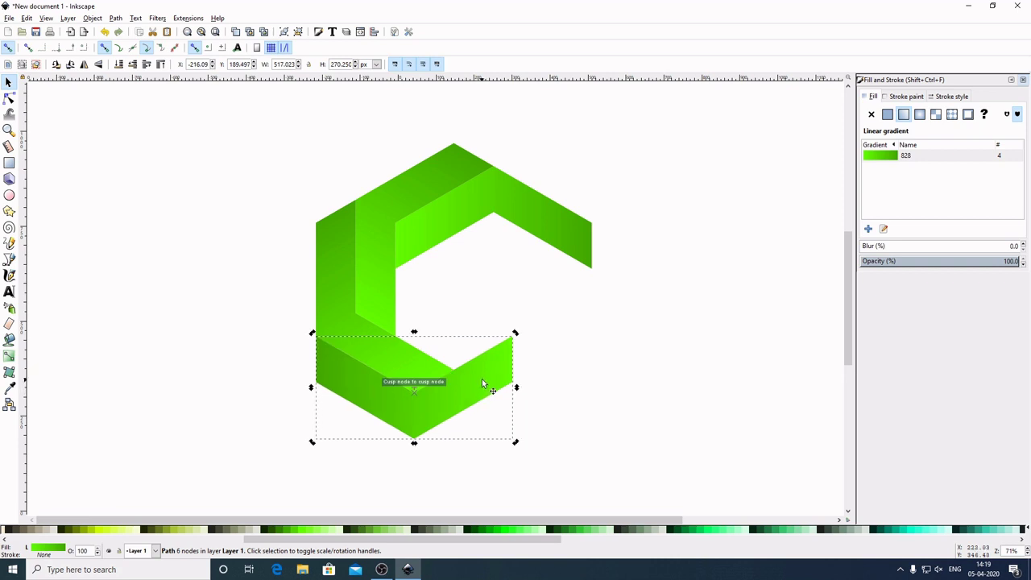
pyautogui.rightClick(482, 378)
pyautogui.click(509, 232)
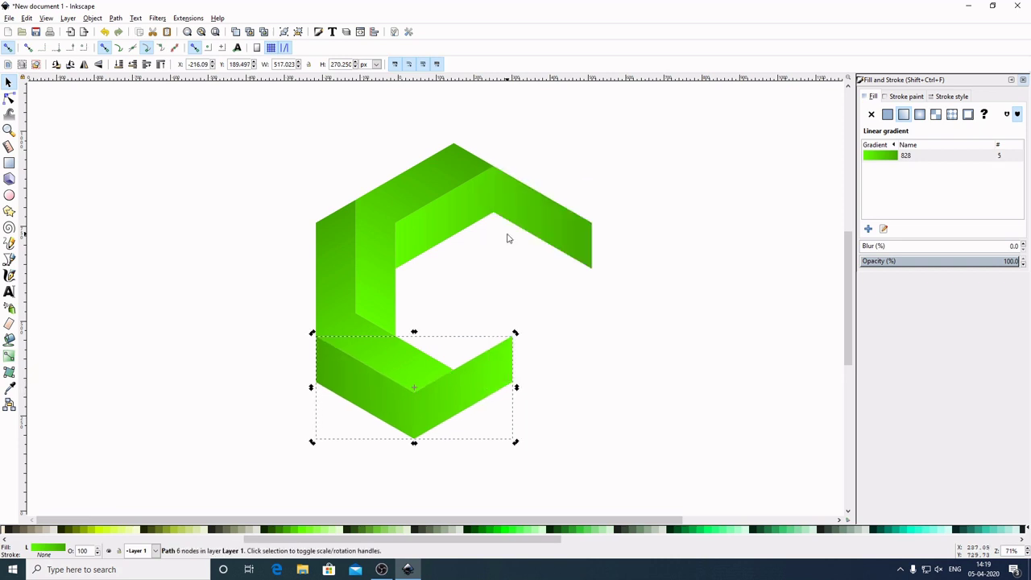
pyautogui.moveTo(515, 334); pyautogui.dragTo(430, 271)
pyautogui.moveTo(453, 345); pyautogui.dragTo(535, 347)
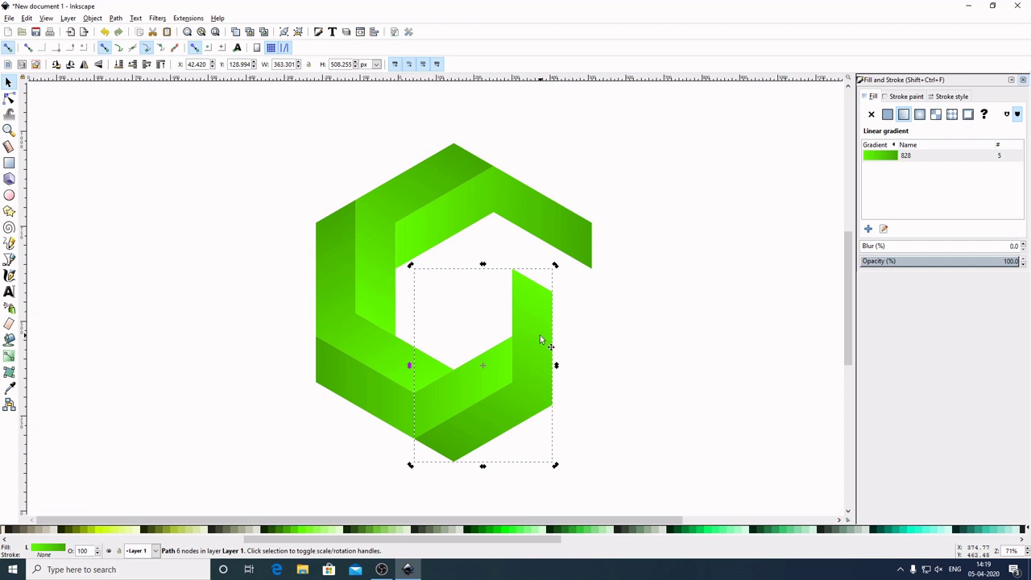
# Step: Snap in the final rotated chevron to close the ring, then select all six pieces
pyautogui.rightClick(540, 334)
pyautogui.click(571, 411)
pyautogui.moveTo(555, 265); pyautogui.dragTo(427, 248)
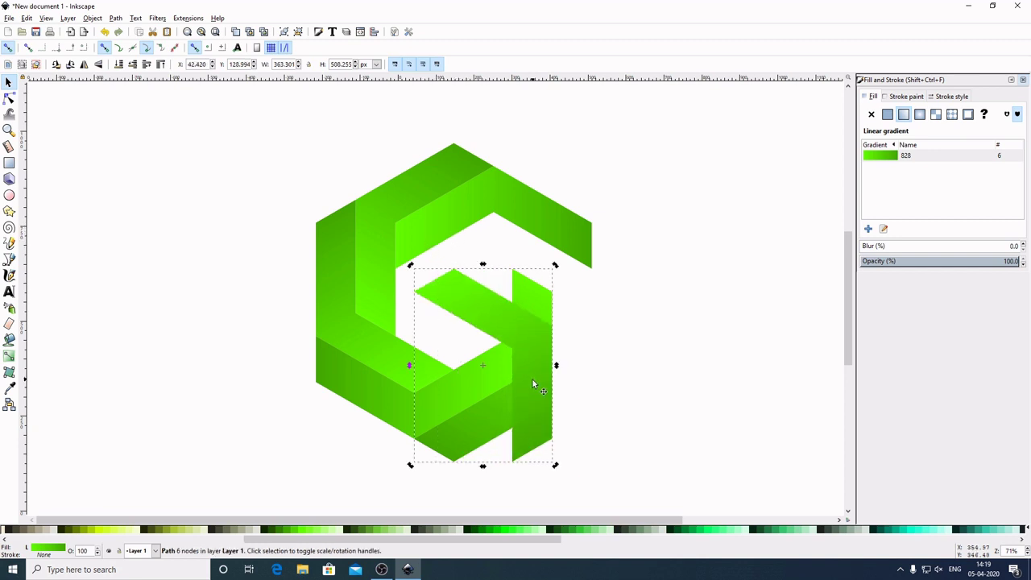
pyautogui.moveTo(531, 378); pyautogui.dragTo(574, 320)
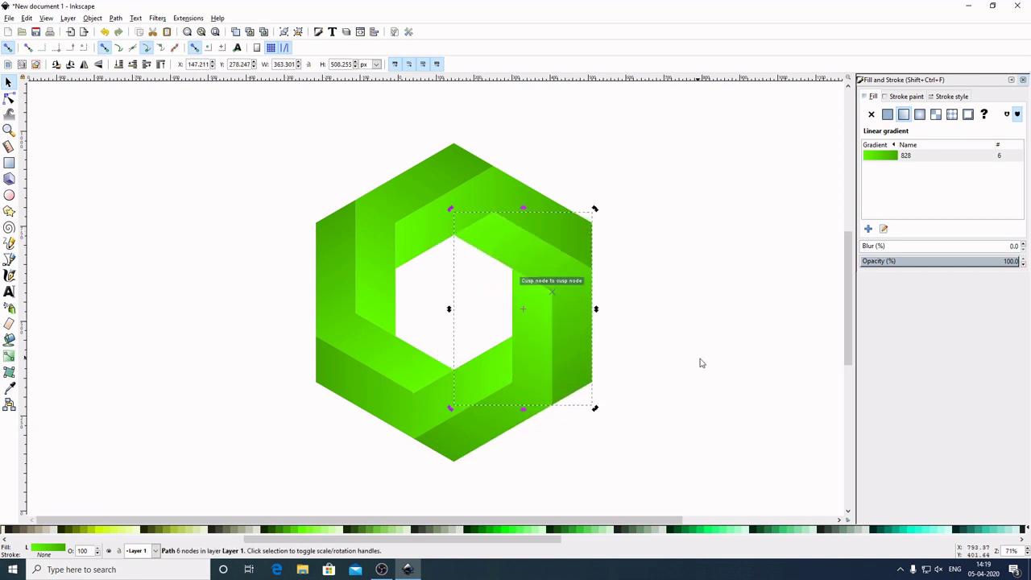
pyautogui.click(706, 363)
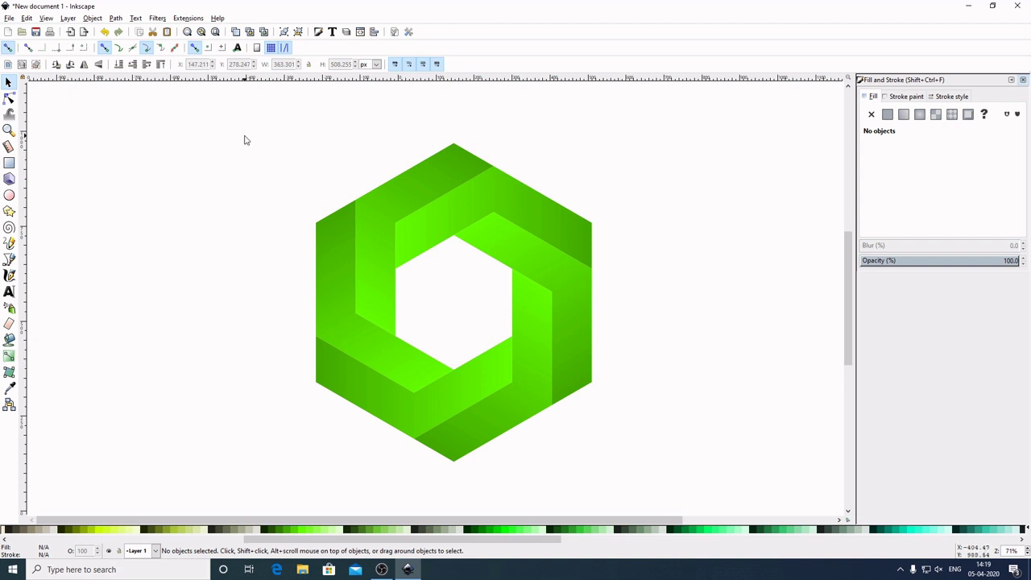
pyautogui.moveTo(224, 118); pyautogui.dragTo(722, 488)
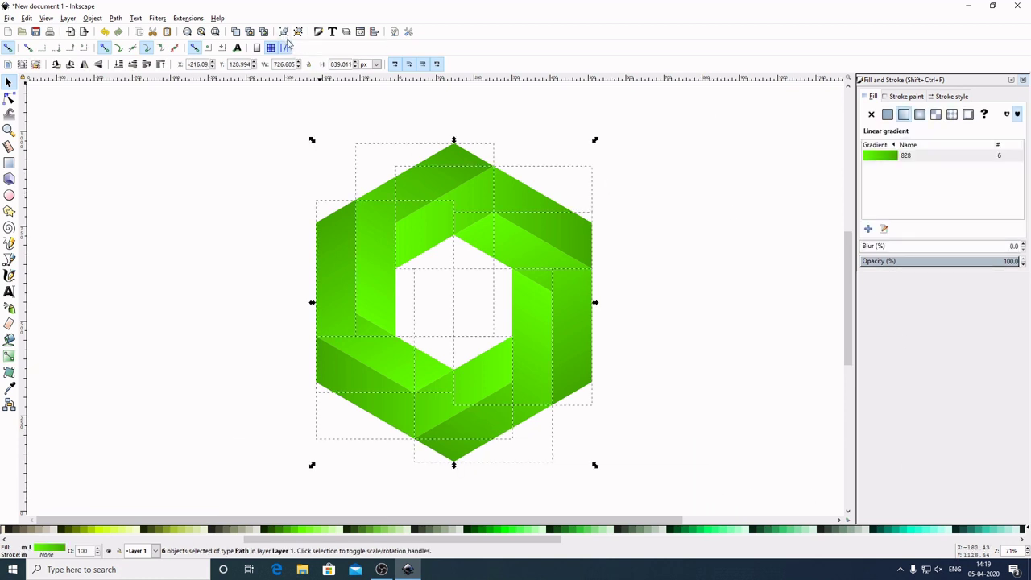
# Step: Duplicate the green hexagonal ring and position the copy to the right of the original
pyautogui.rightClick(516, 230)
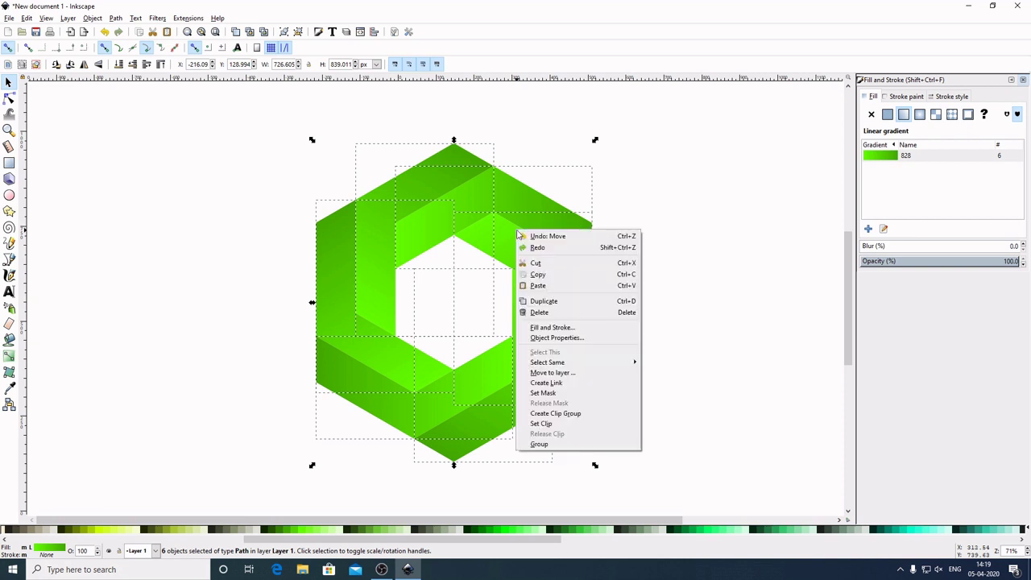
pyautogui.click(541, 298)
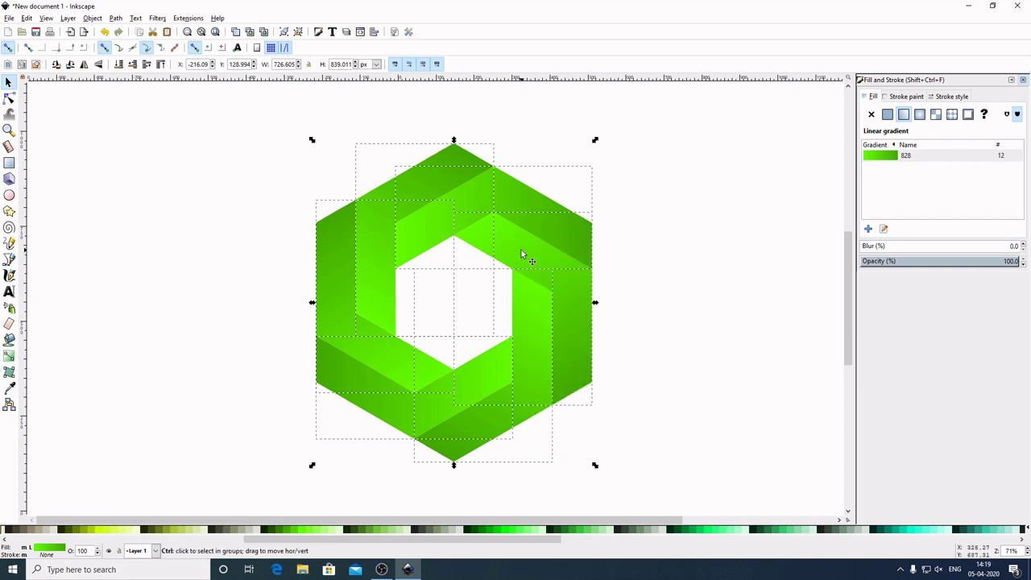
pyautogui.moveTo(521, 251); pyautogui.dragTo(837, 288)
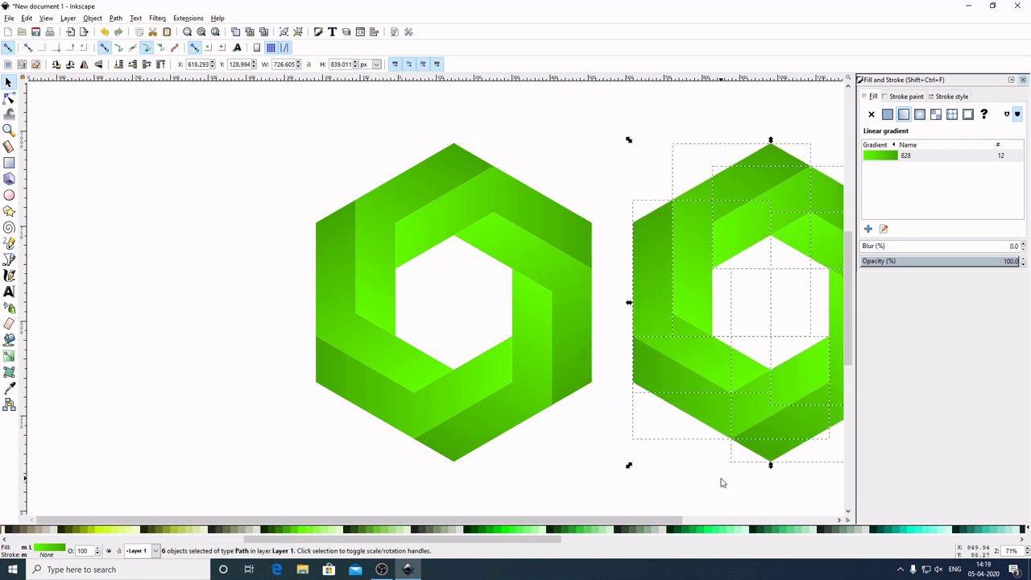
pyautogui.moveTo(720, 481); pyautogui.dragTo(550, 450)
pyautogui.moveTo(698, 314); pyautogui.dragTo(721, 314)
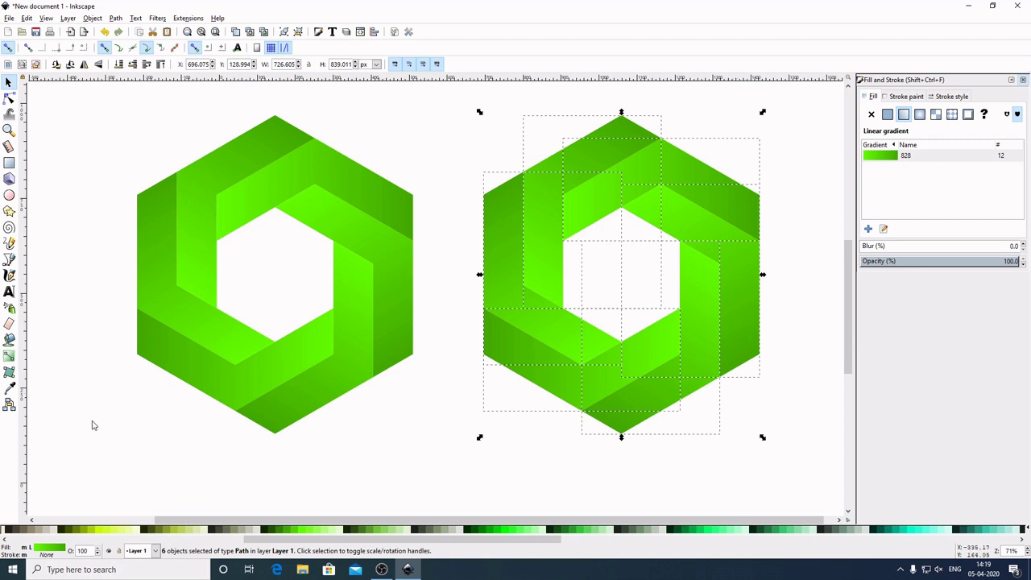
# Step: Give the ring copy no fill and a black stroke from the palette
pyautogui.scroll(3, 125, 527)
pyautogui.scroll(3, 125, 527)
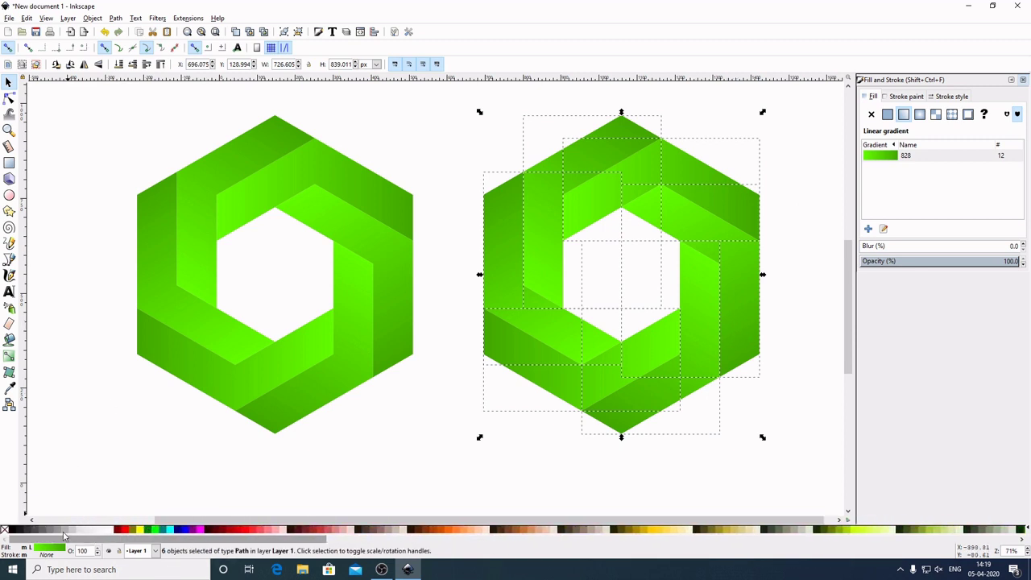
pyautogui.scroll(2, 33, 523)
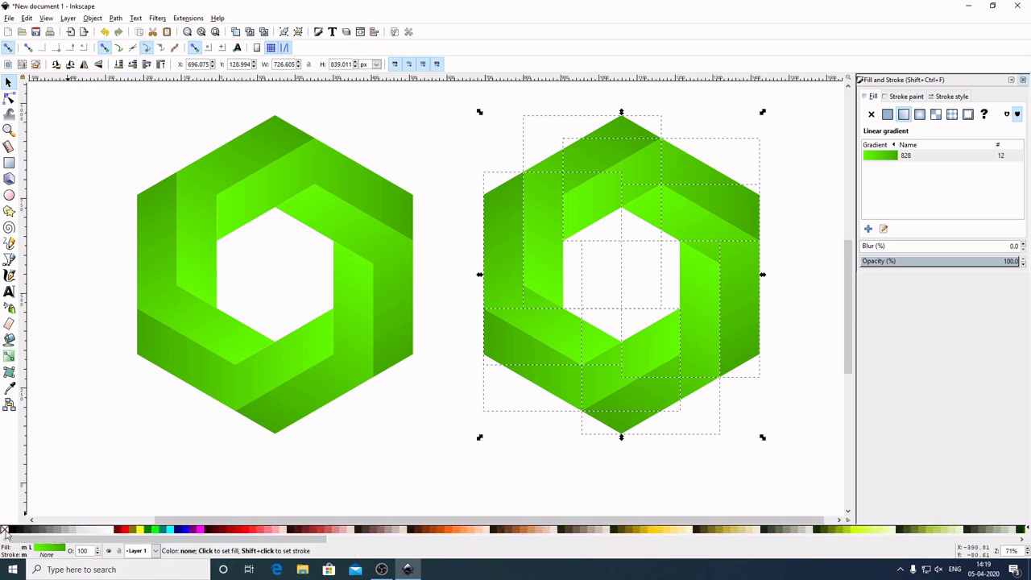
pyautogui.click(4, 532)
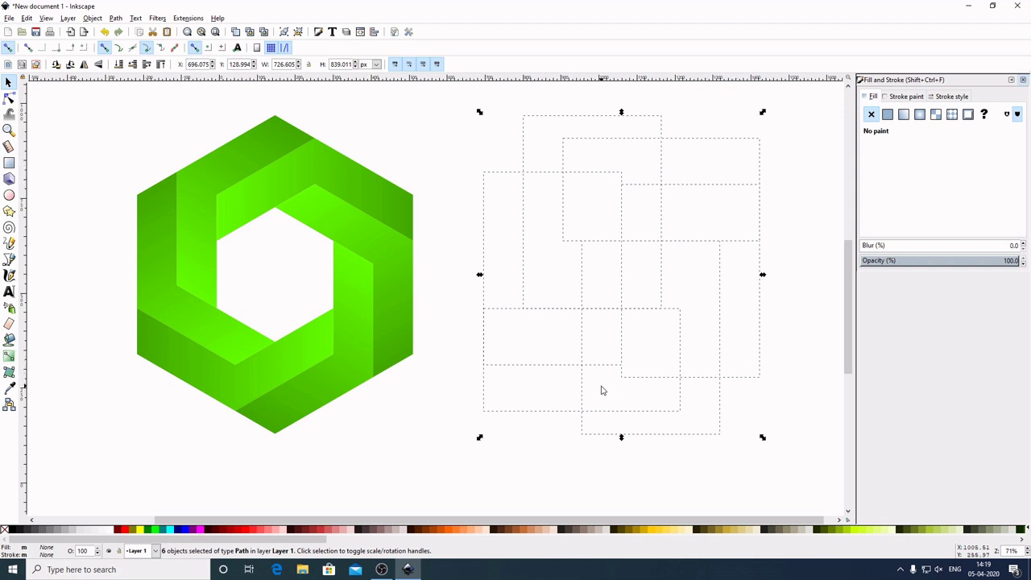
pyautogui.keyDown('shift'); pyautogui.click(12, 532); pyautogui.keyUp('shift')
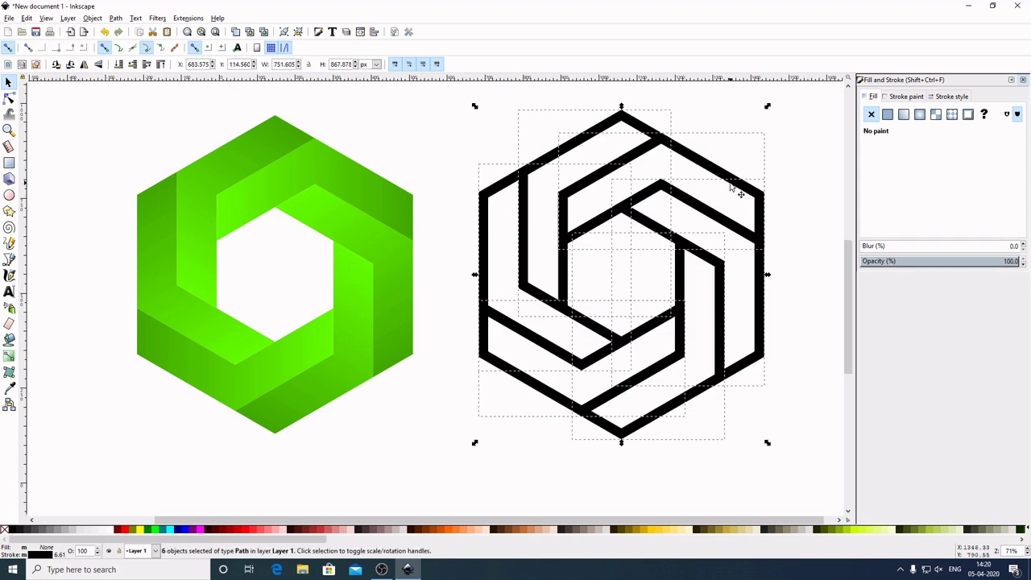
# Step: Set the outline ring's stroke width to 25 px
pyautogui.click(953, 97)
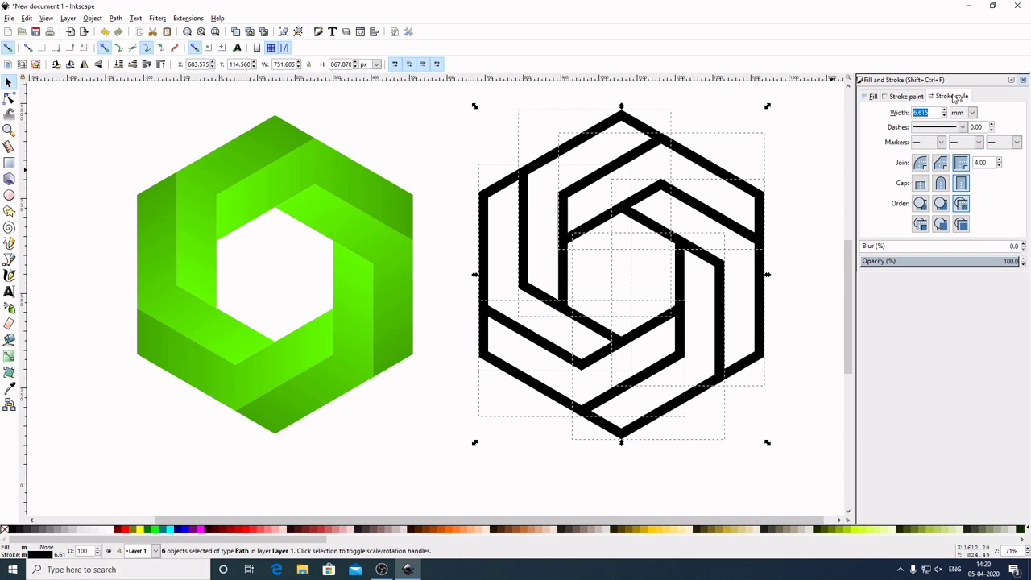
pyautogui.click(972, 112)
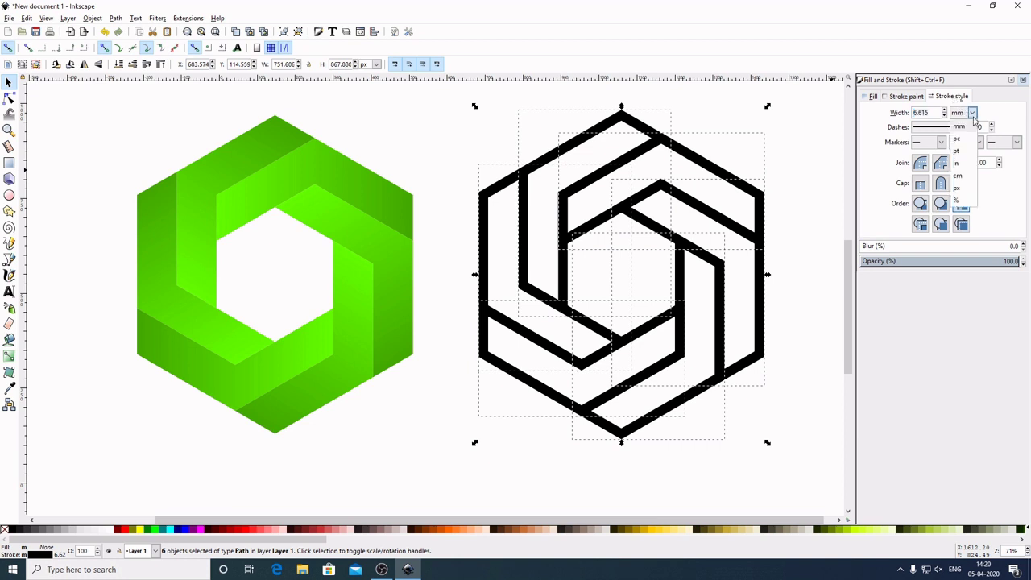
pyautogui.click(957, 188)
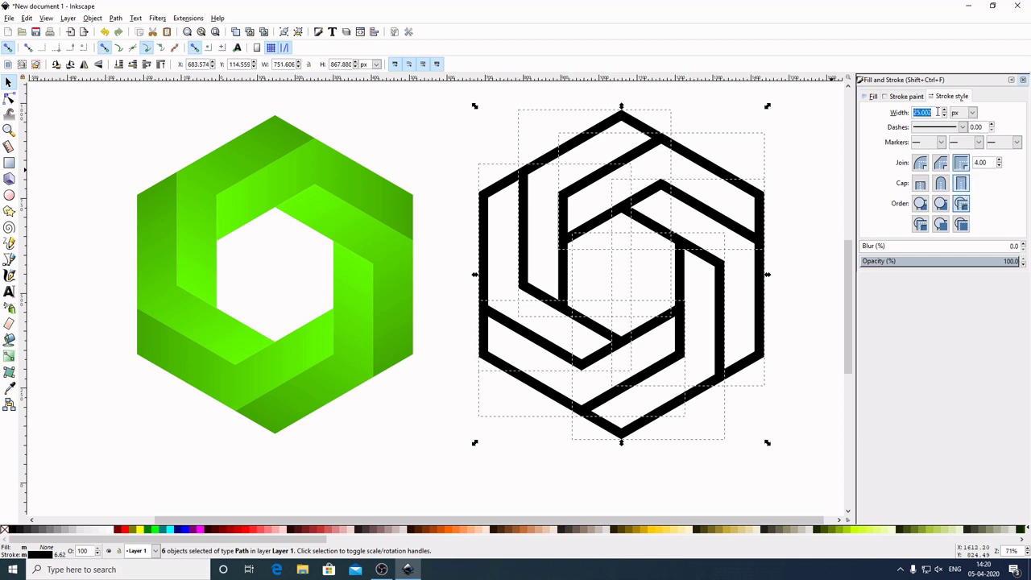
pyautogui.write('2')
pyautogui.moveTo(809, 286); pyautogui.dragTo(727, 302)
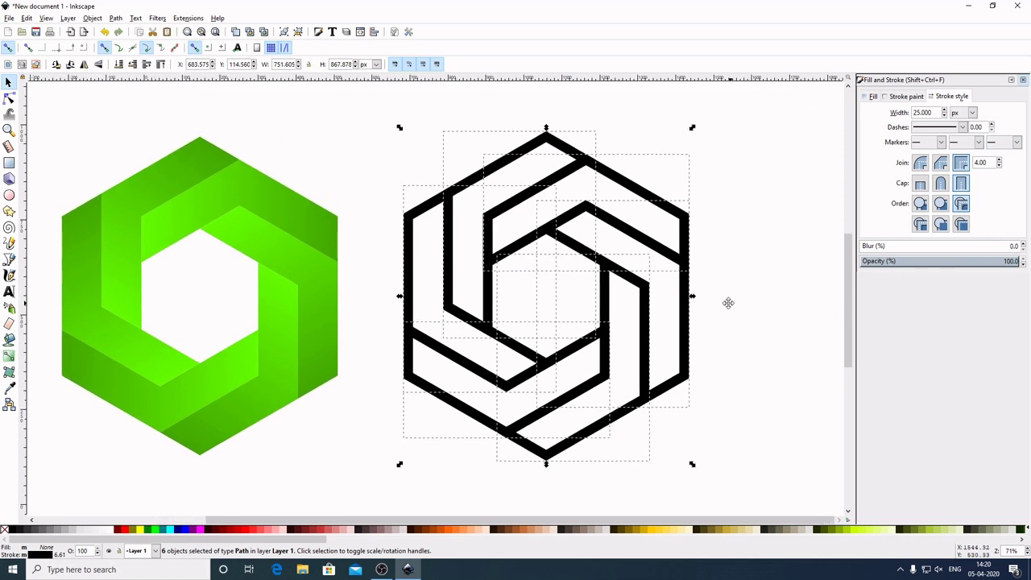
# Step: Convert the strokes with Stroke to Path and Union the six pieces into one path
pyautogui.click(117, 19)
pyautogui.click(126, 38)
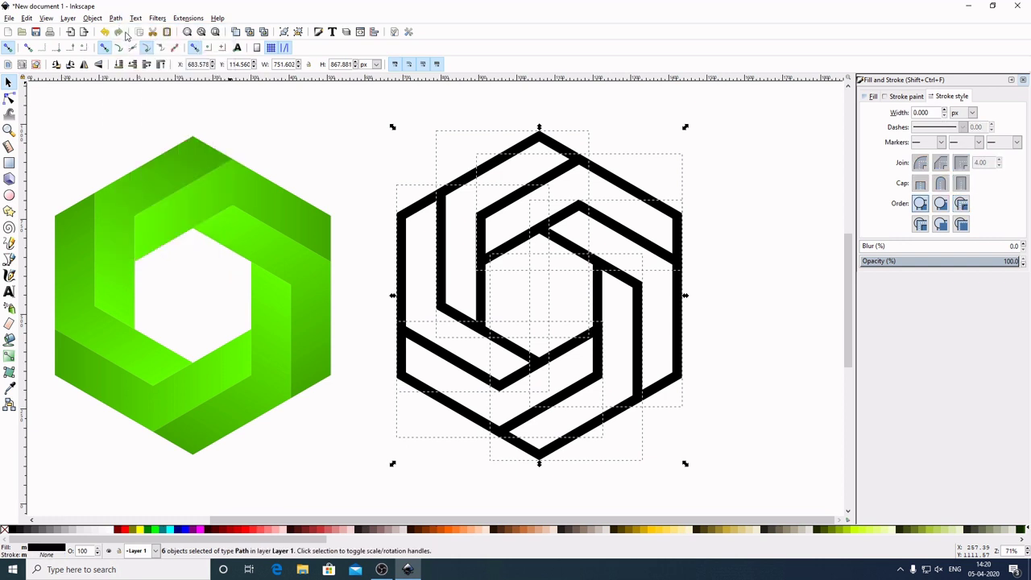
pyautogui.click(117, 20)
pyautogui.click(127, 85)
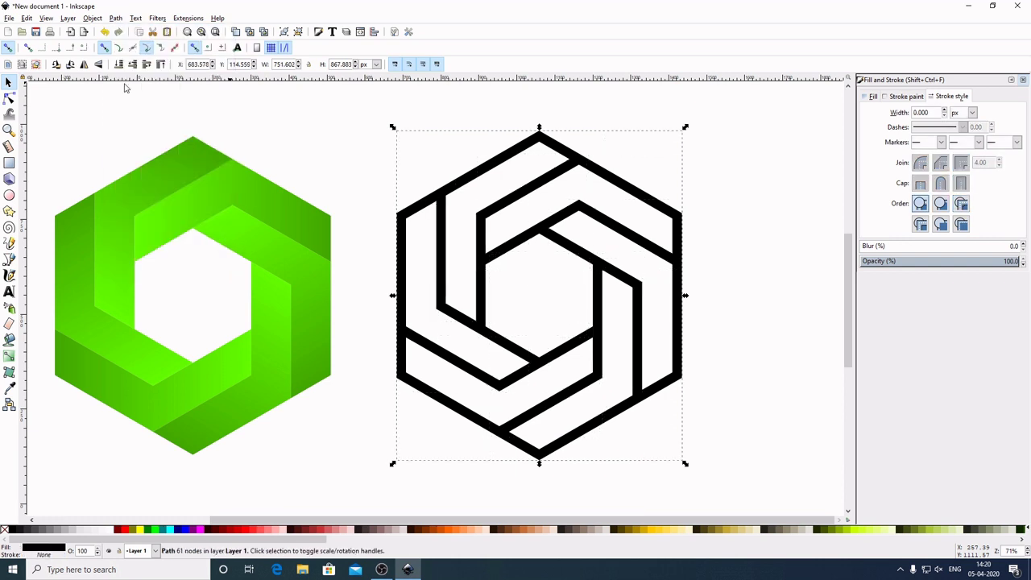
# Step: Fill the merged outline with a linear gradient running from the hexagon's top to its bottom
pyautogui.click(872, 97)
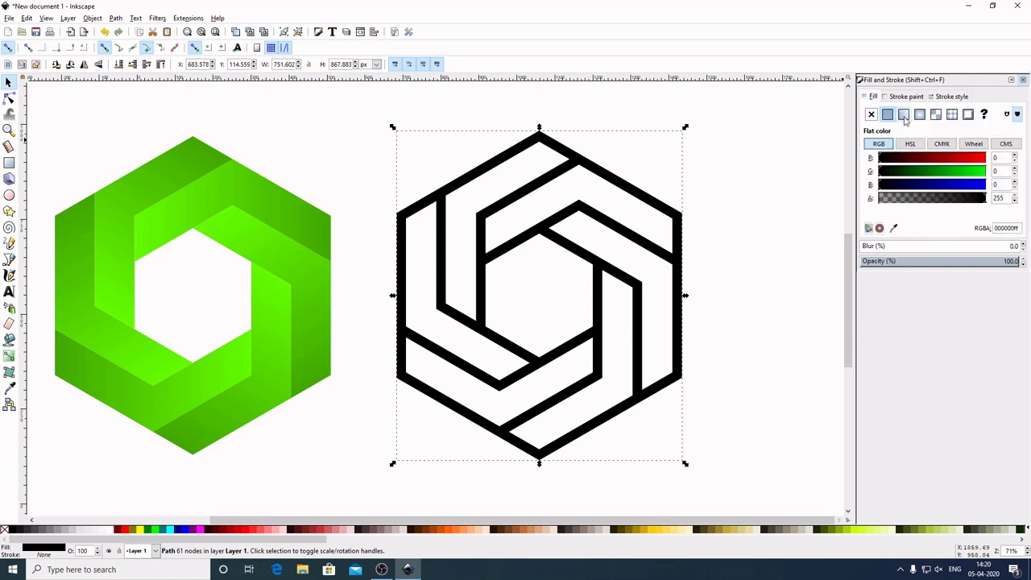
pyautogui.click(904, 115)
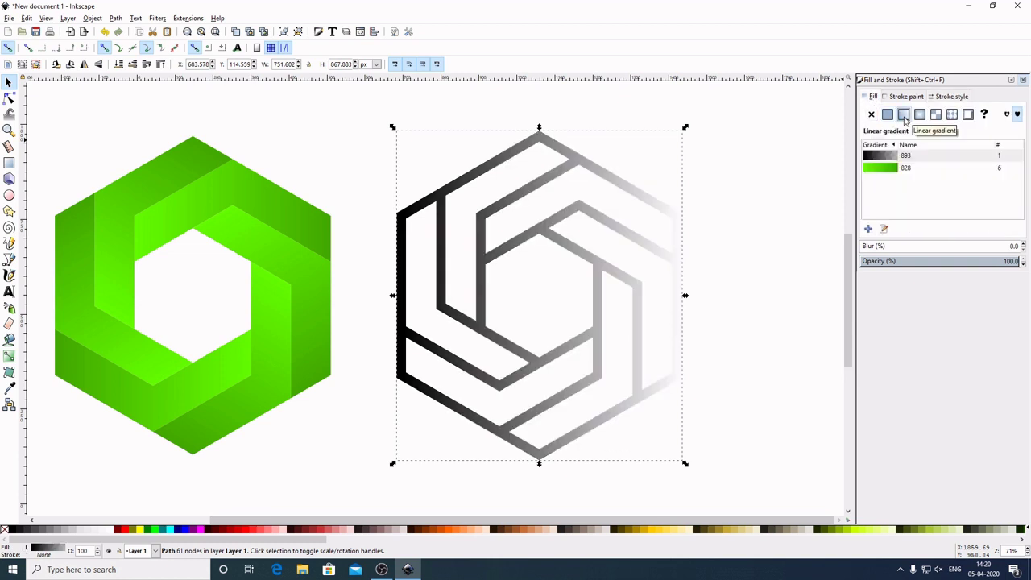
pyautogui.press('g')
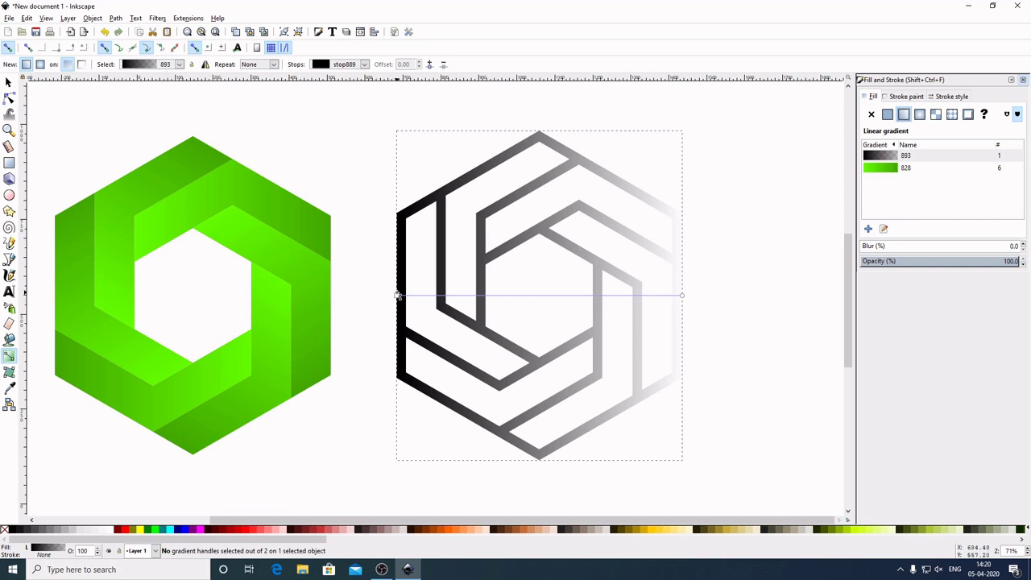
pyautogui.moveTo(398, 296); pyautogui.dragTo(539, 131)
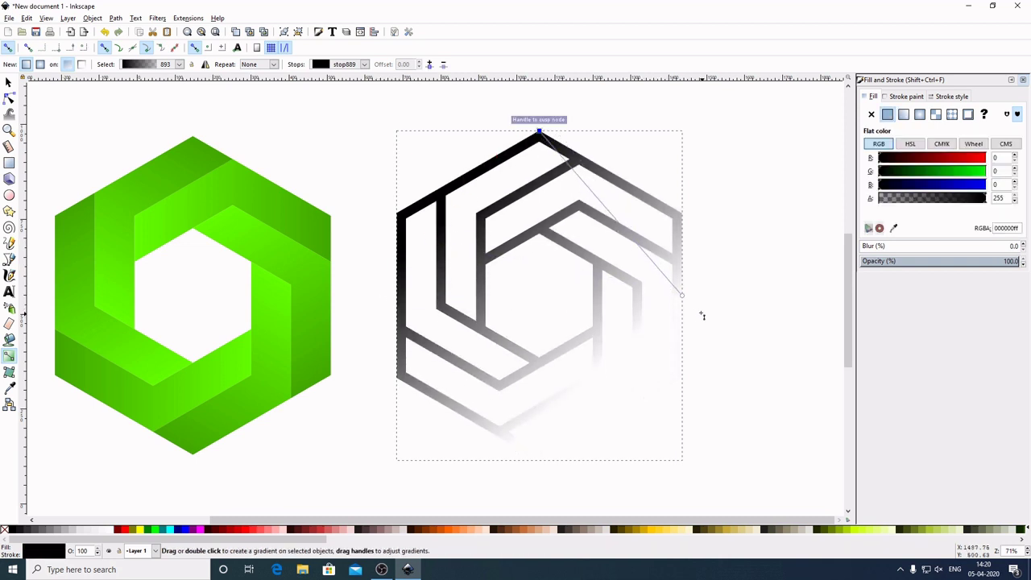
pyautogui.moveTo(683, 297); pyautogui.dragTo(539, 451)
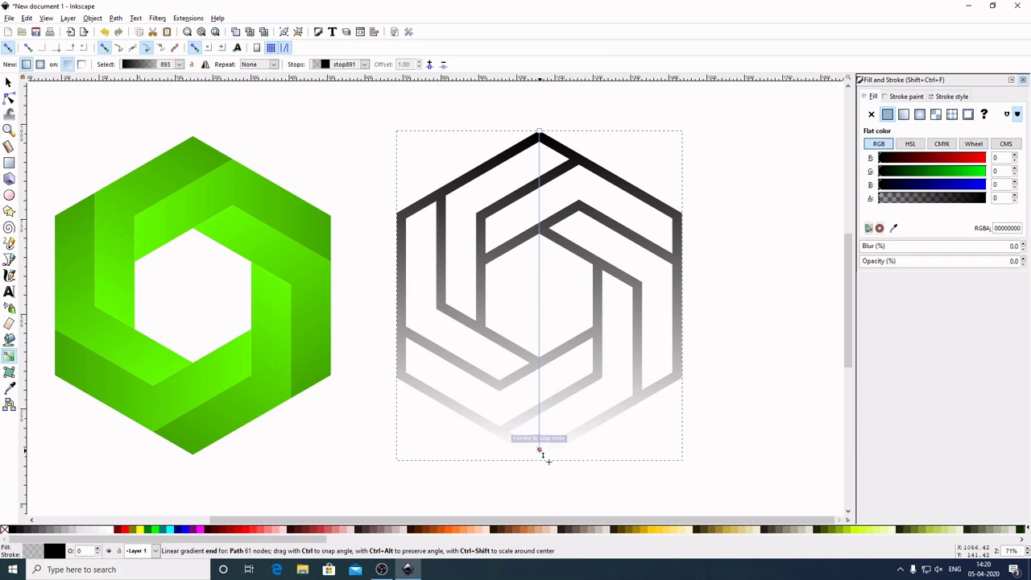
pyautogui.moveTo(311, 539); pyautogui.dragTo(1013, 555)
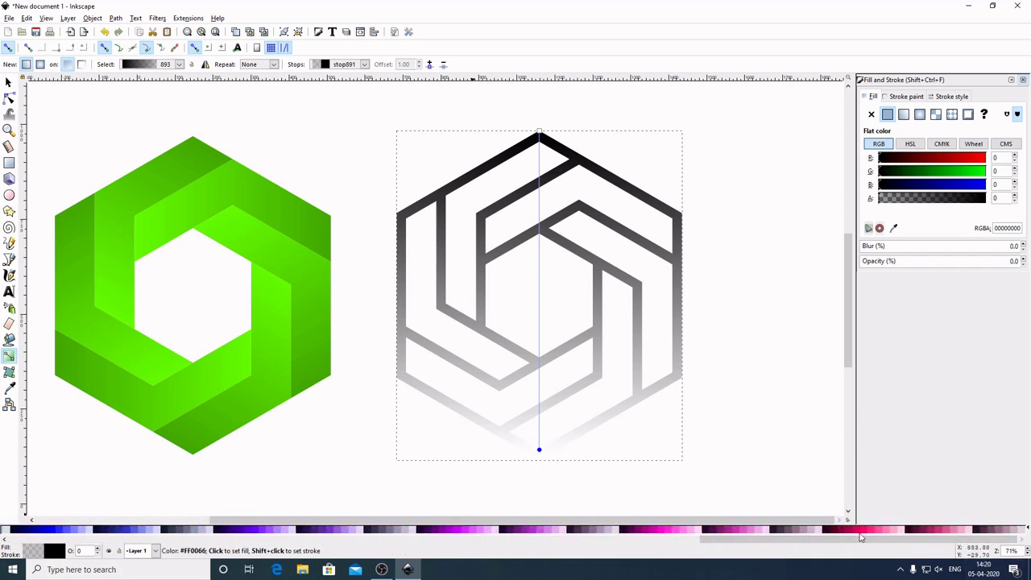
# Step: Make the gradient's end stop pink (d40055) and add a middle stop
pyautogui.click(859, 534)
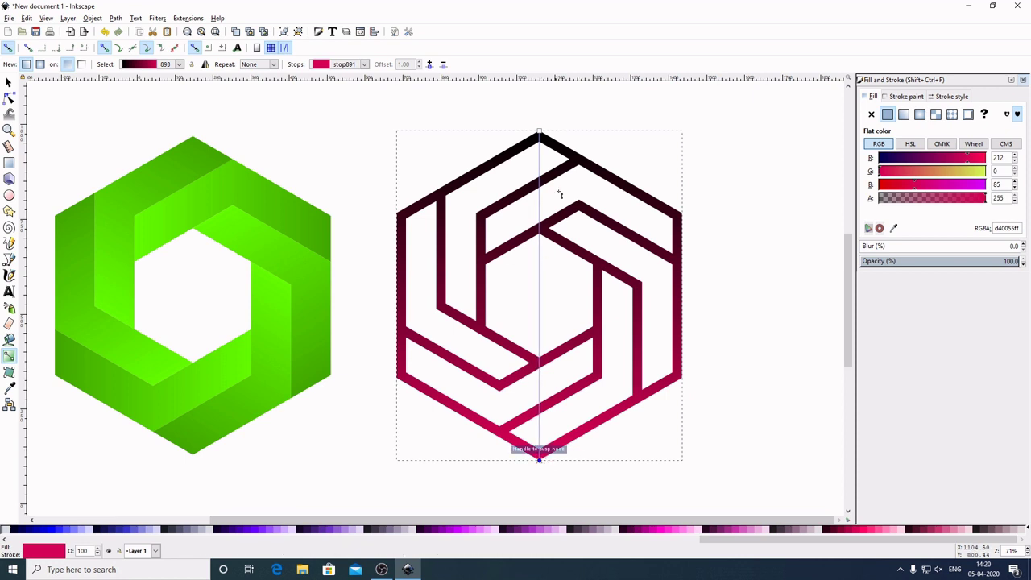
pyautogui.click(541, 299)
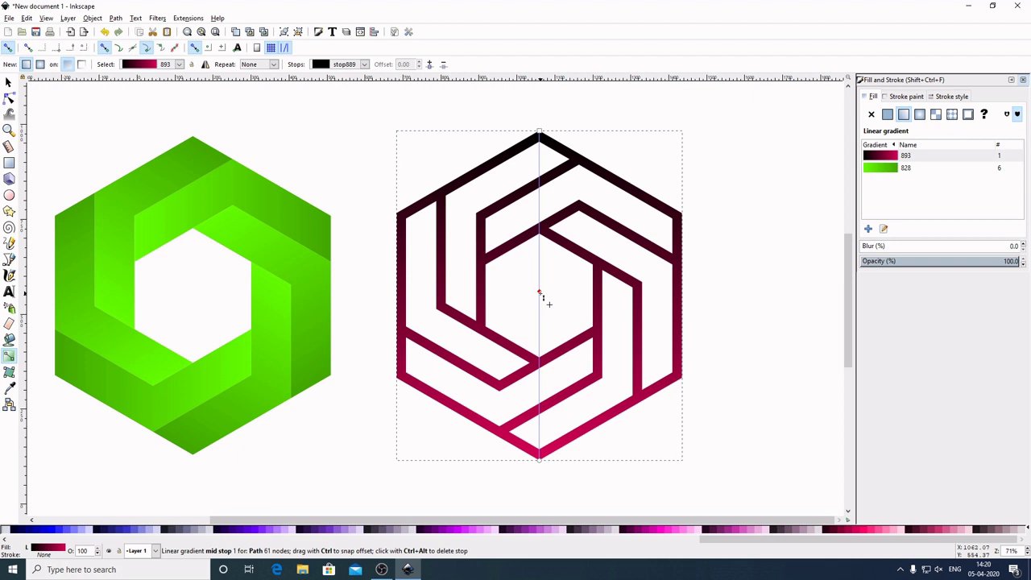
# Step: Color the gradient's middle stop cyan (00ccff)
pyautogui.click(540, 294)
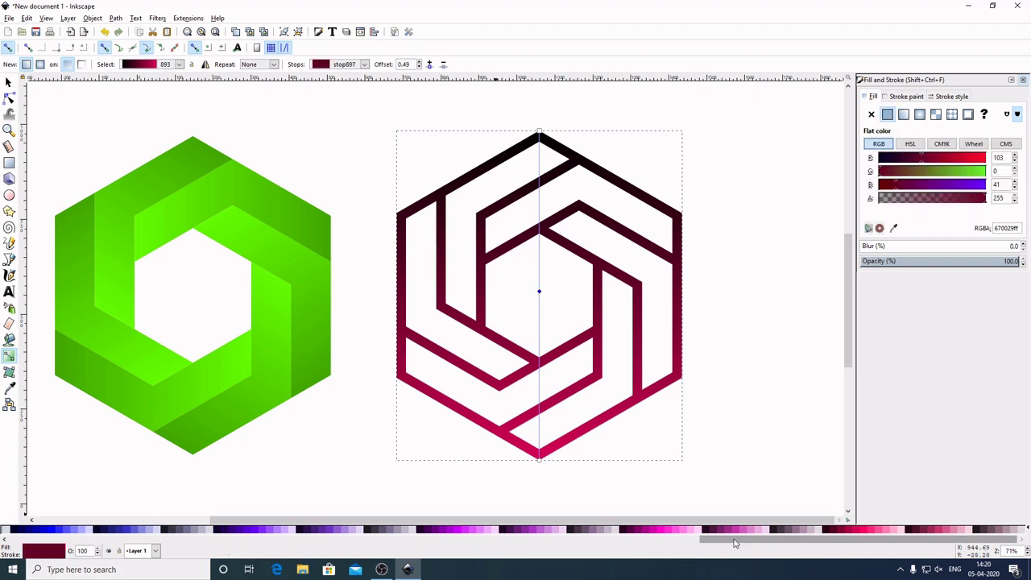
pyautogui.moveTo(735, 543); pyautogui.dragTo(425, 538)
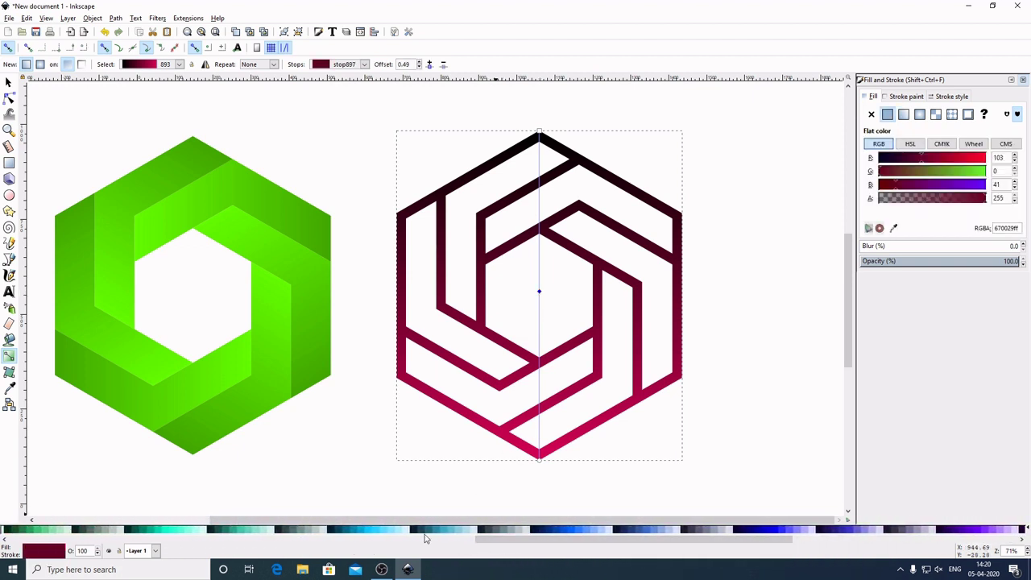
pyautogui.click(442, 529)
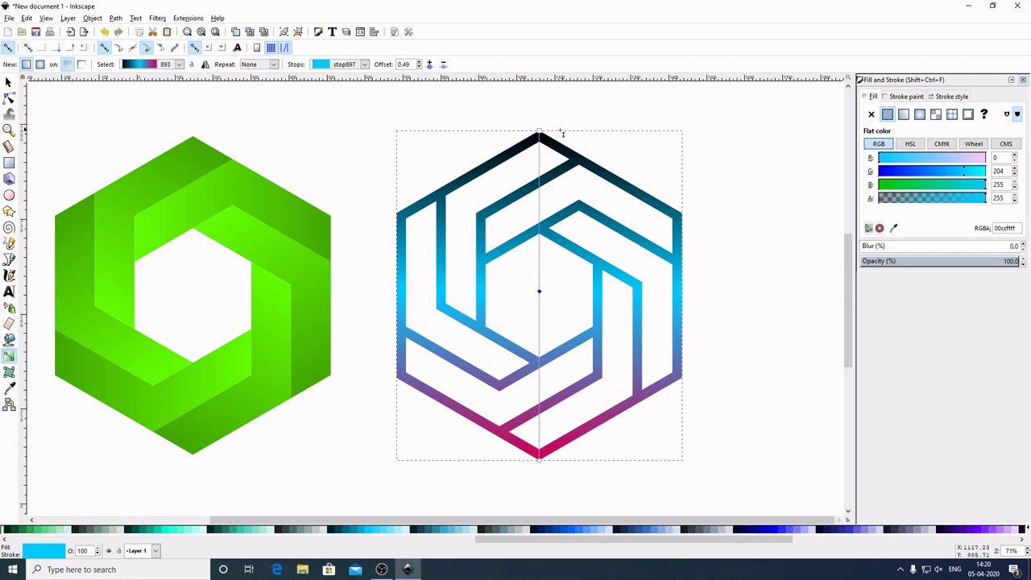
# Step: Realign the gradient's start and end handles to the hexagon's top and bottom nodes
pyautogui.moveTo(539, 131); pyautogui.dragTo(536, 156)
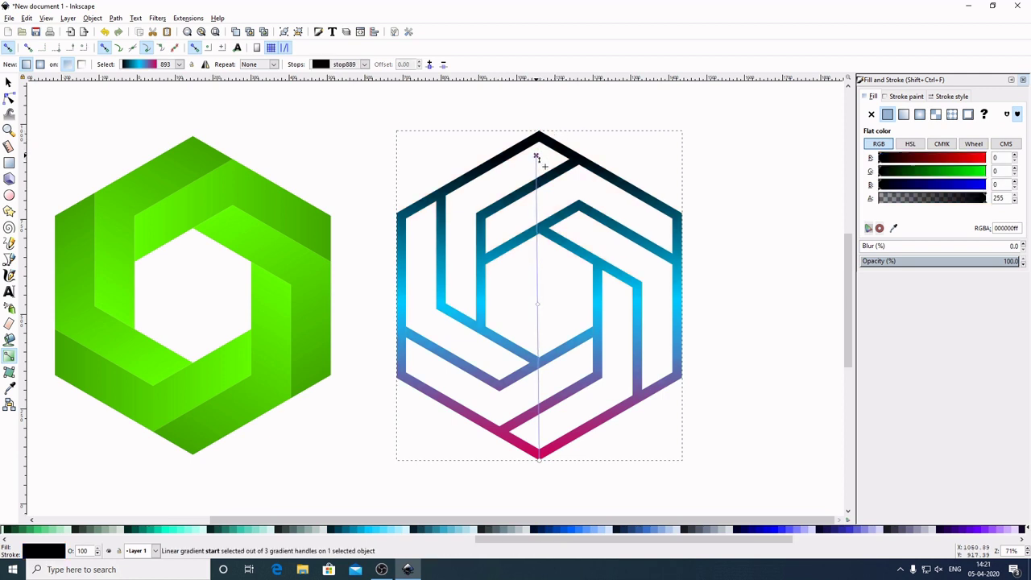
pyautogui.moveTo(540, 459); pyautogui.dragTo(541, 425)
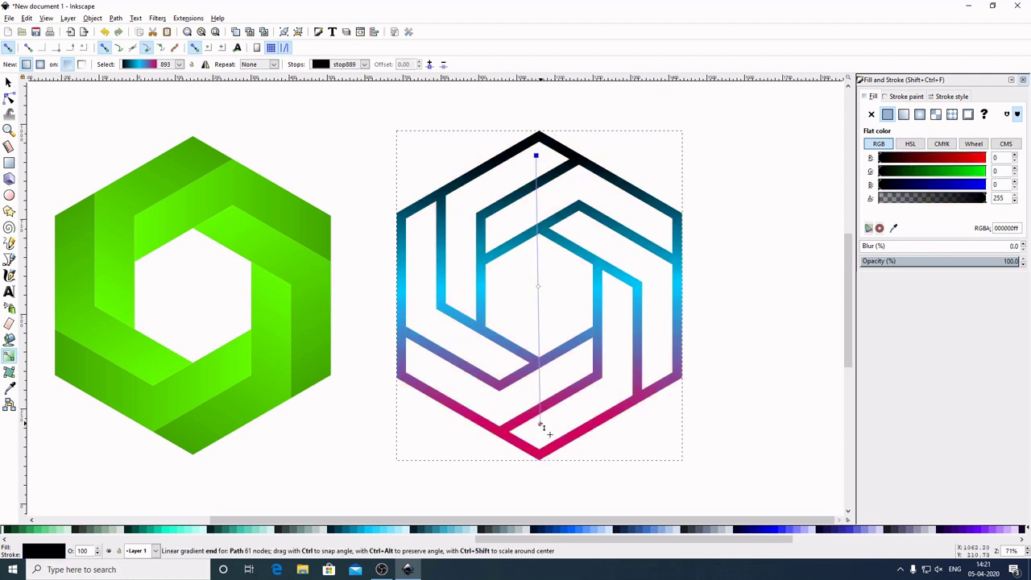
pyautogui.click(541, 425)
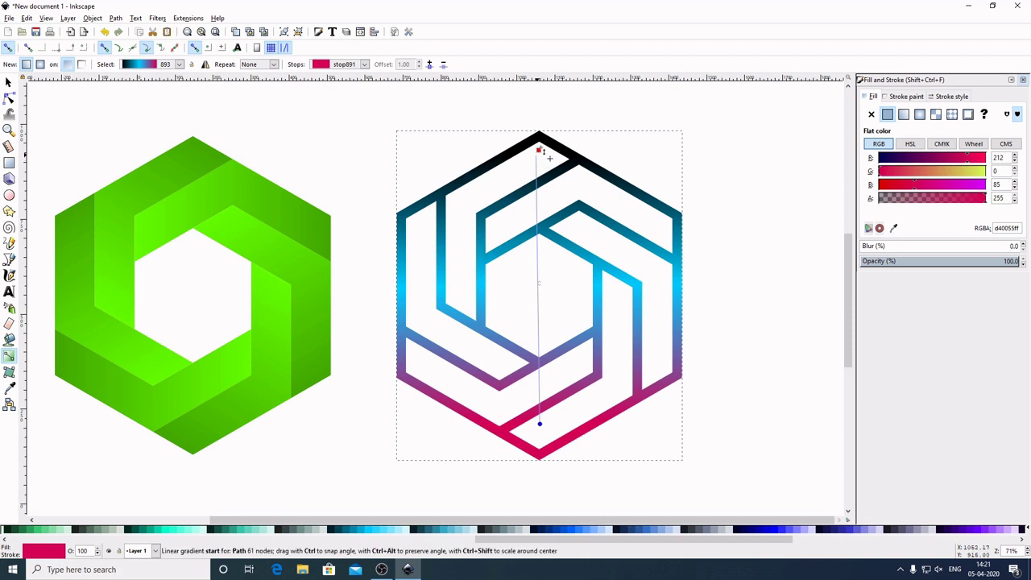
pyautogui.moveTo(537, 156); pyautogui.dragTo(540, 132)
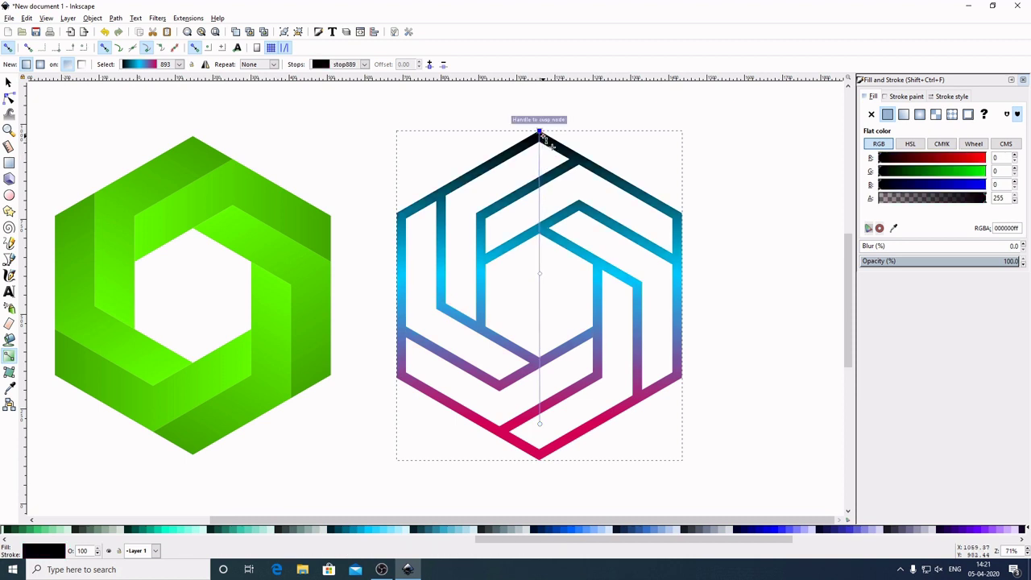
pyautogui.moveTo(541, 425); pyautogui.dragTo(541, 459)
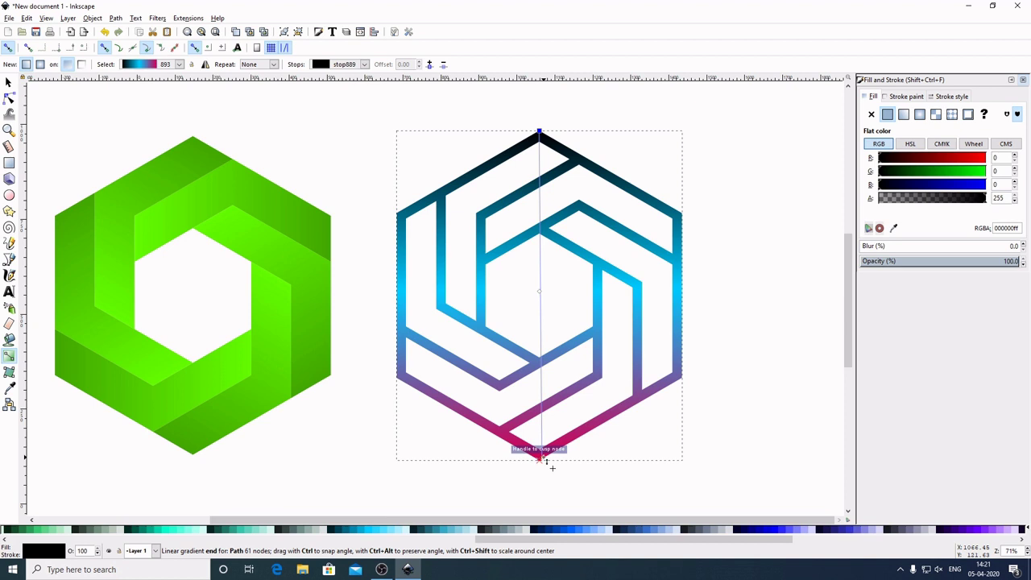
pyautogui.click(542, 460)
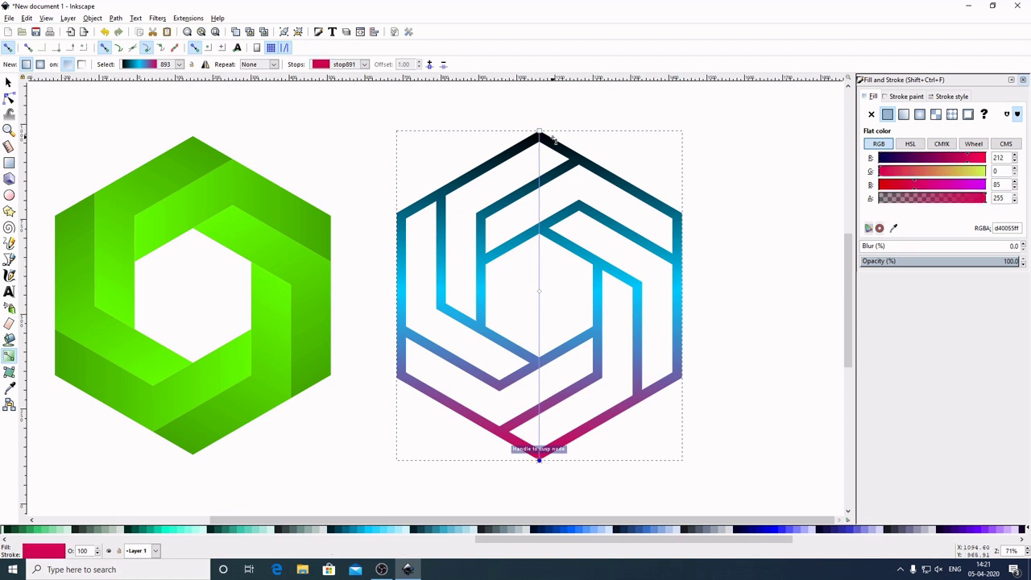
pyautogui.click(541, 134)
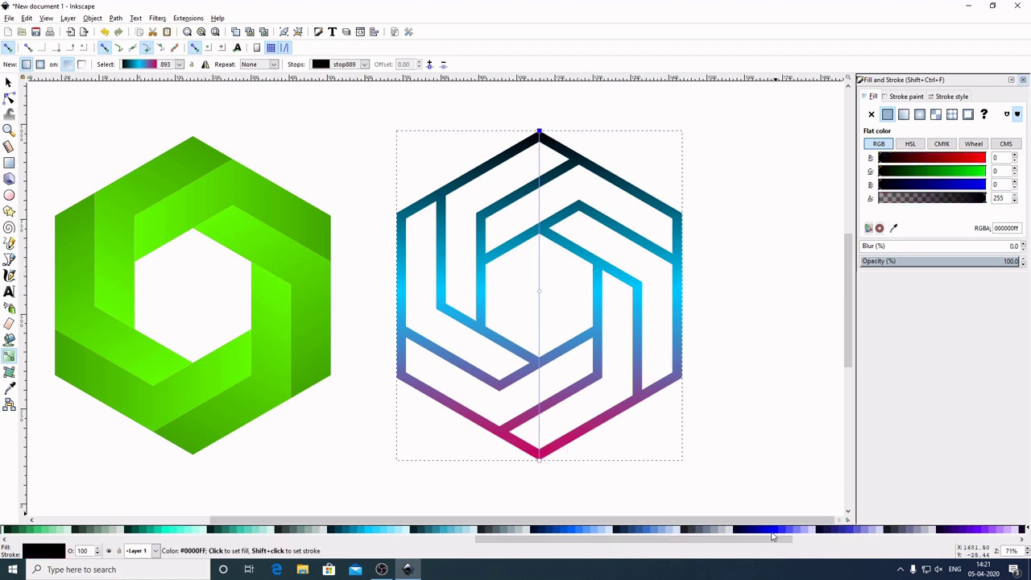